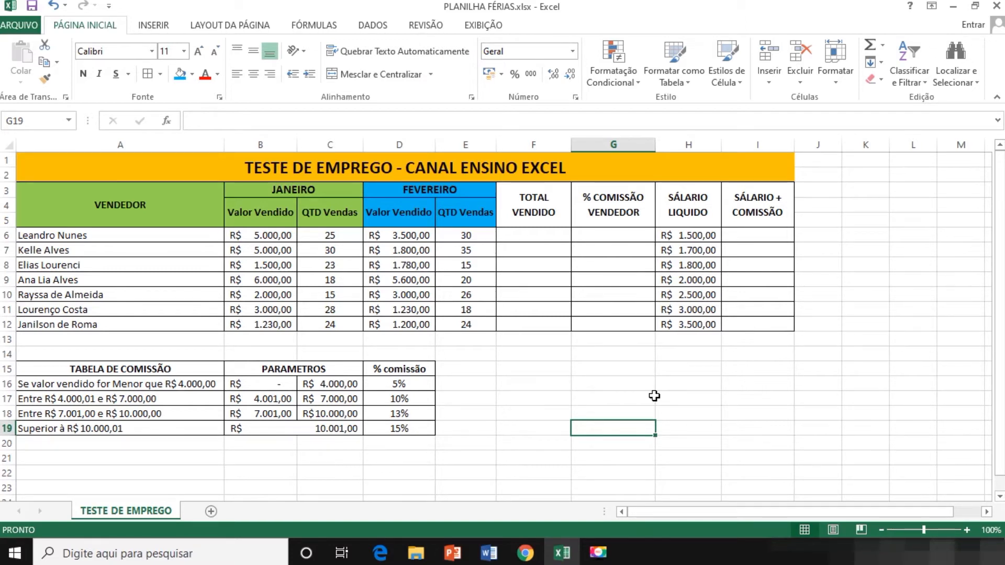
Examine the sales table's vendor, January, February, total, commission and salary columns, plus the commission table in A15:D19.
{"action": "mouse_move", "coordinate": [33, 171]}
{"action": "left_mouse_down"}
{"action": "mouse_move", "coordinate": [78, 171]}
{"action": "mouse_move", "coordinate": [850, 475]}
{"action": "mouse_move", "coordinate": [771, 430]}
{"action": "left_mouse_up"}
{"action": "left_click", "coordinate": [718, 426]}
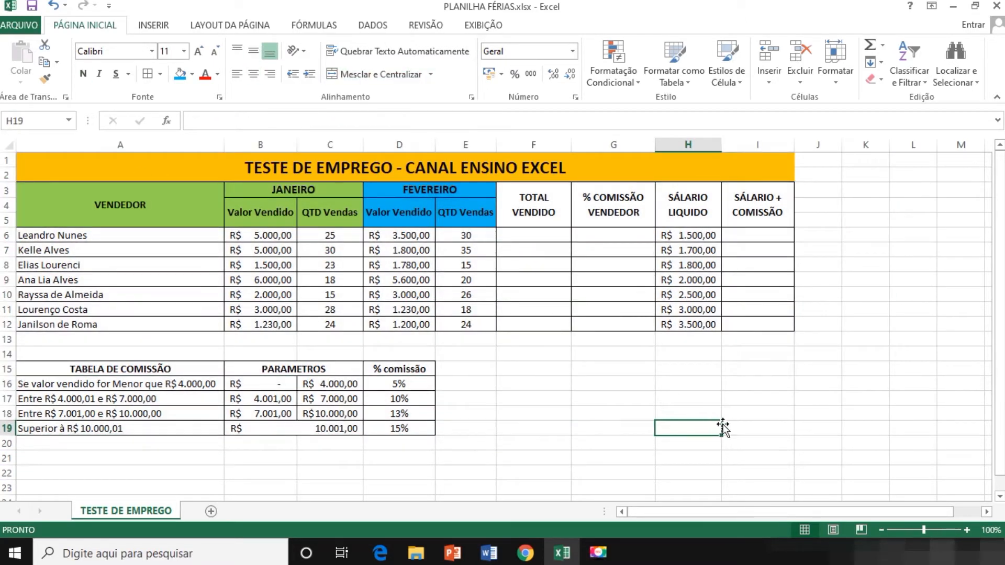
{"action": "left_click_drag", "start_coordinate": [86, 212], "coordinate": [131, 327]}
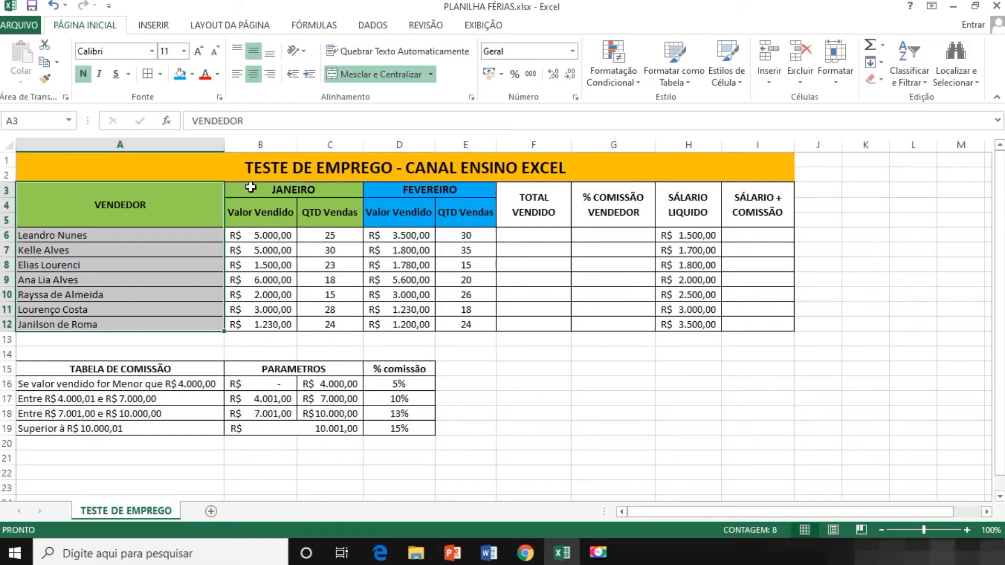
{"action": "left_click_drag", "start_coordinate": [250, 187], "coordinate": [453, 321]}
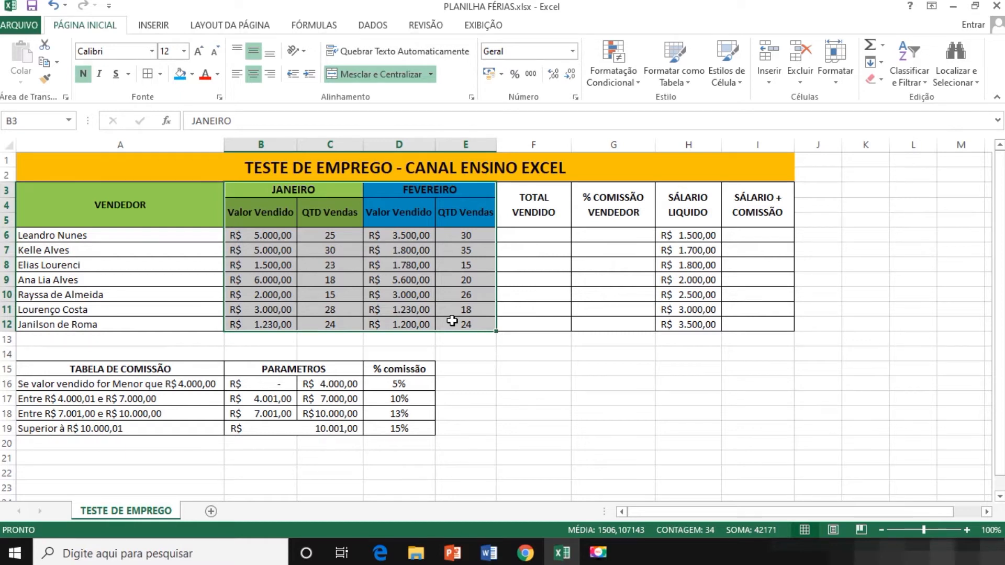
{"action": "left_click_drag", "start_coordinate": [547, 203], "coordinate": [547, 331]}
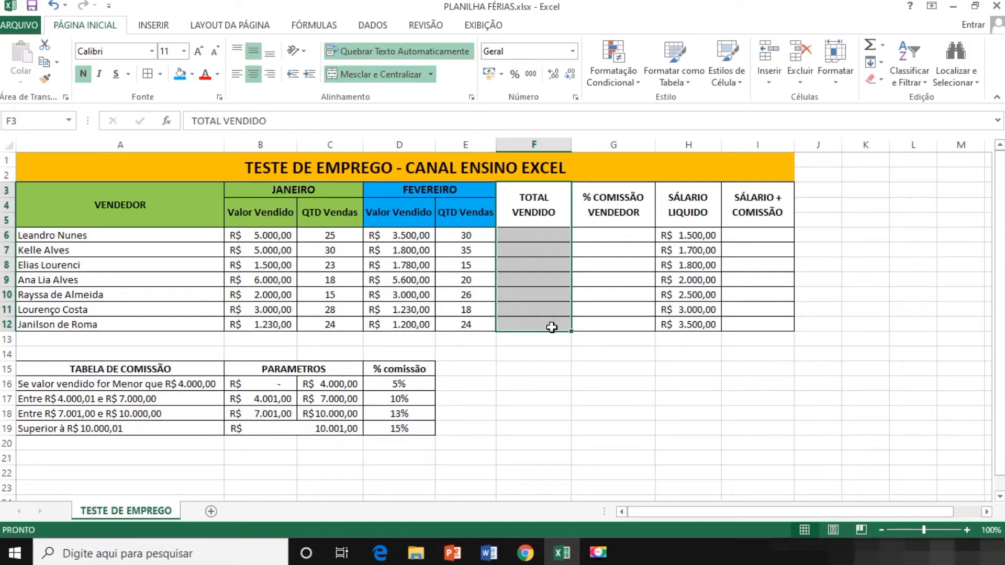
{"action": "left_click_drag", "start_coordinate": [616, 192], "coordinate": [627, 325]}
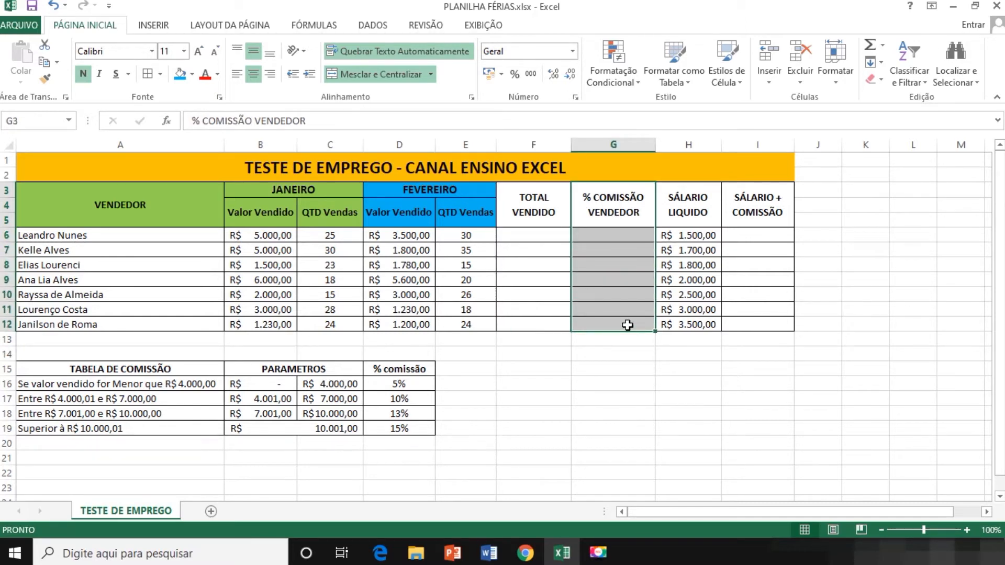
{"action": "left_click_drag", "start_coordinate": [692, 209], "coordinate": [692, 328]}
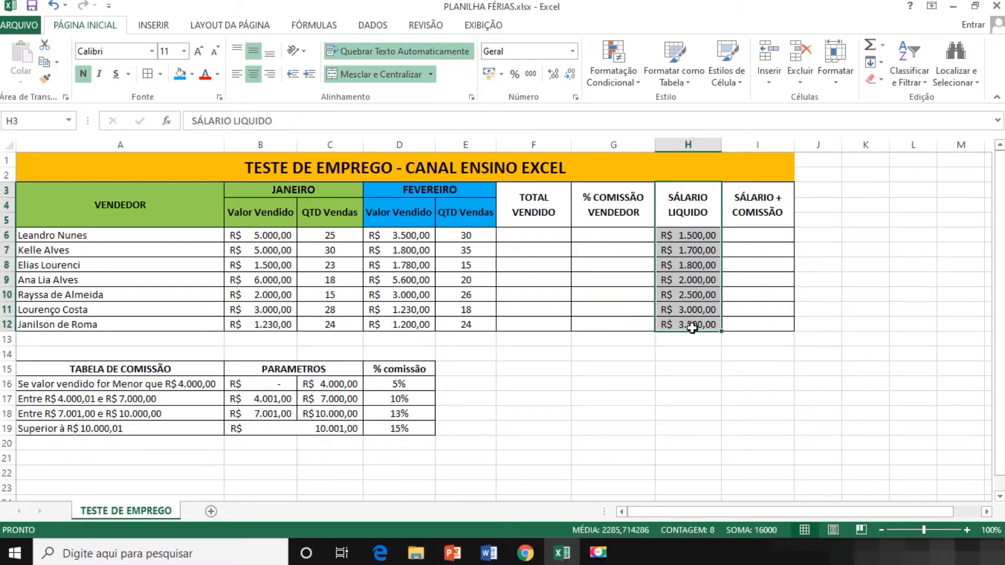
{"action": "left_click_drag", "start_coordinate": [756, 207], "coordinate": [761, 325]}
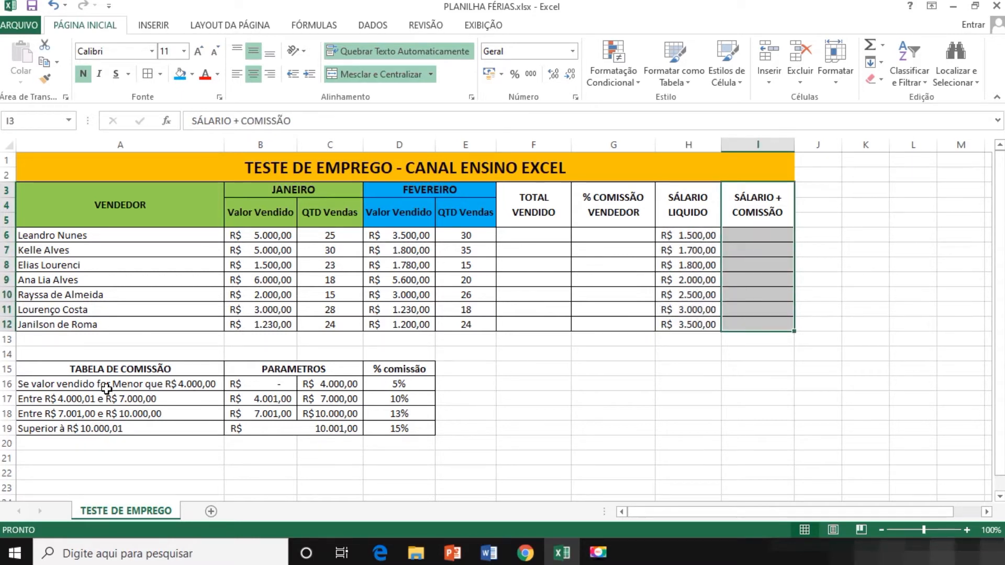
{"action": "left_click_drag", "start_coordinate": [62, 372], "coordinate": [401, 430]}
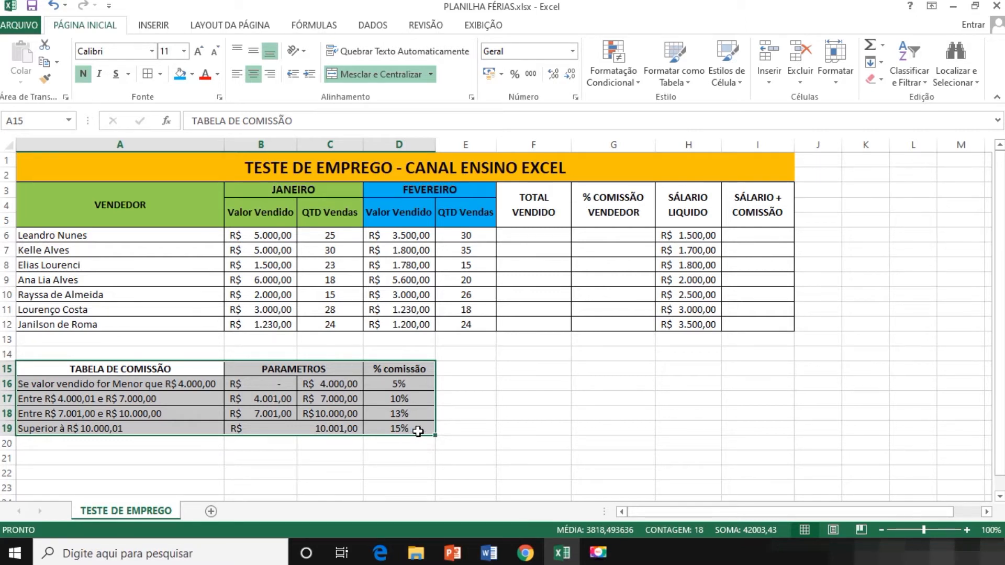
Enter =SOMA(B6;D6) in F6 to total the first vendor's January and February sales values.
{"action": "left_click", "coordinate": [545, 240]}
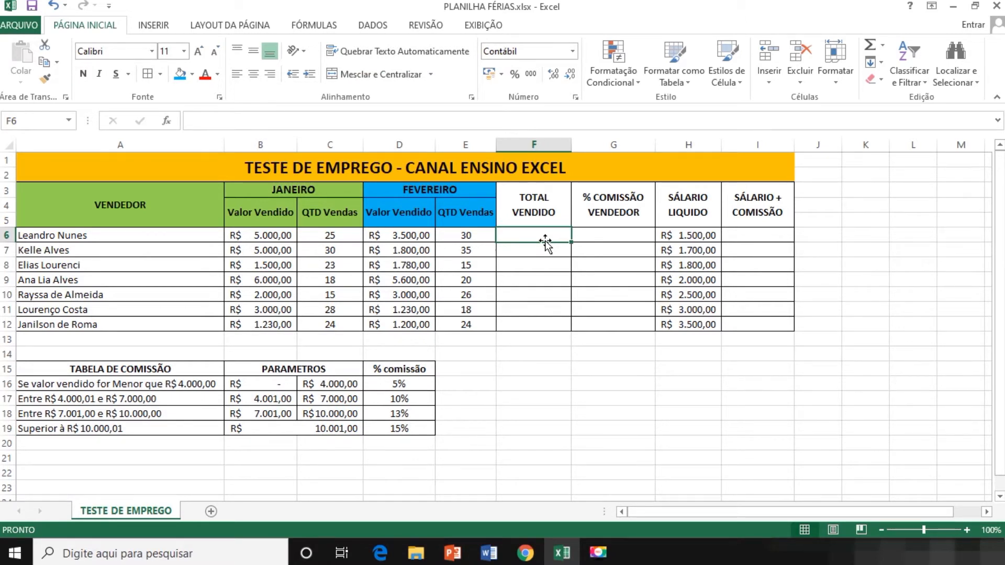
{"action": "type", "text": "="}
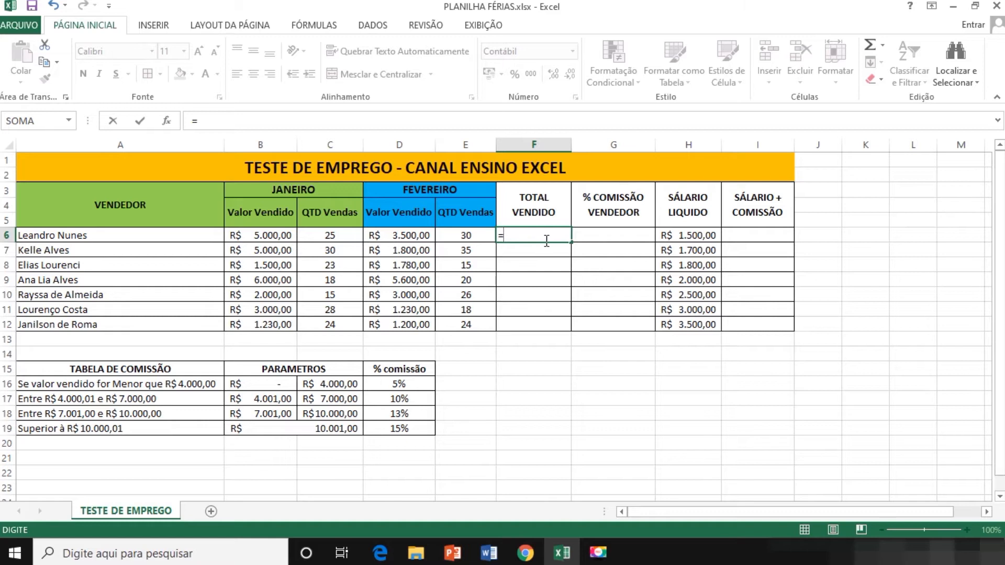
{"action": "type", "text": "SOMA"}
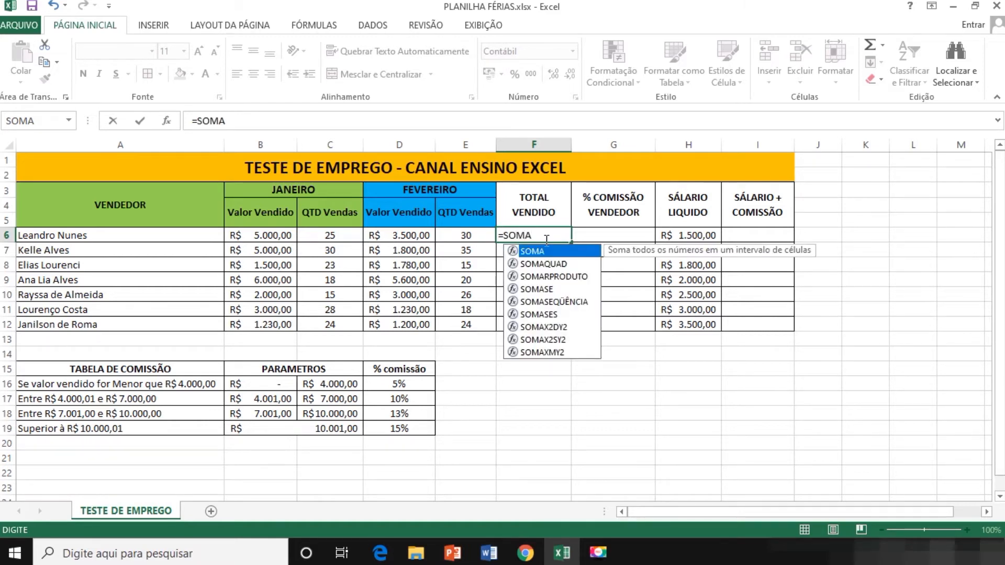
{"action": "type", "text": "("}
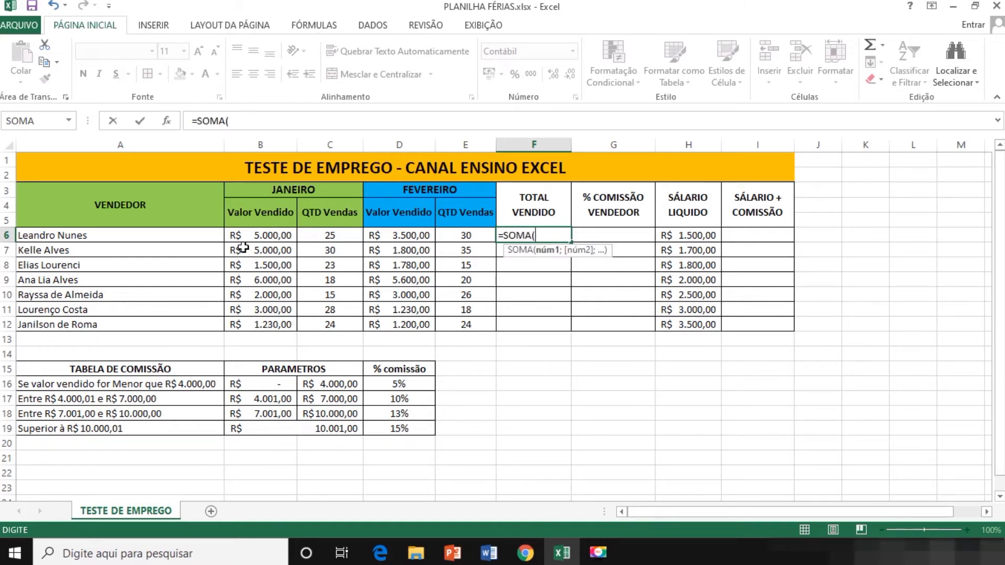
{"action": "left_click", "coordinate": [256, 239]}
{"action": "type", "text": ";"}
{"action": "left_click", "coordinate": [422, 235]}
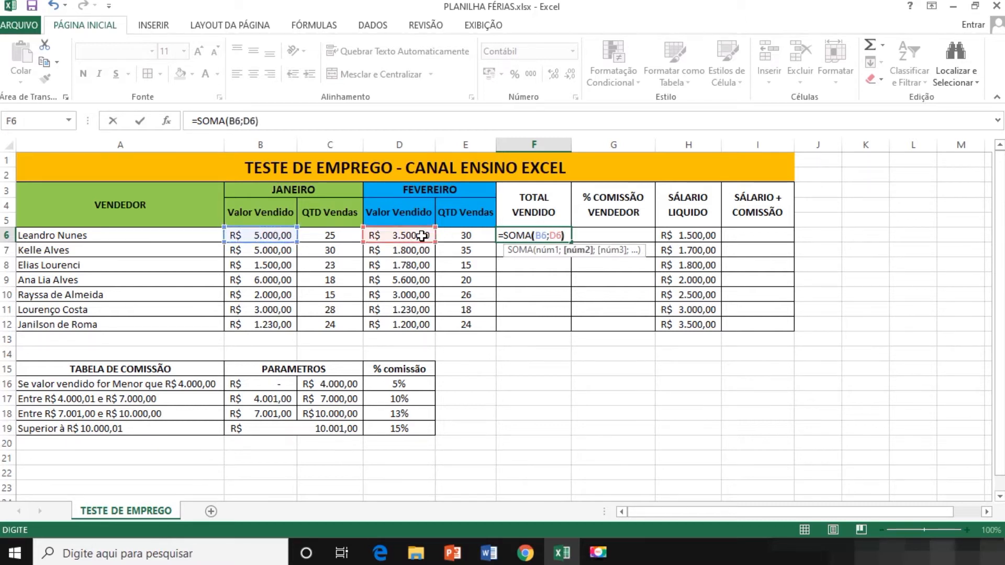
{"action": "type", "text": ")"}
{"action": "key", "text": "Return"}
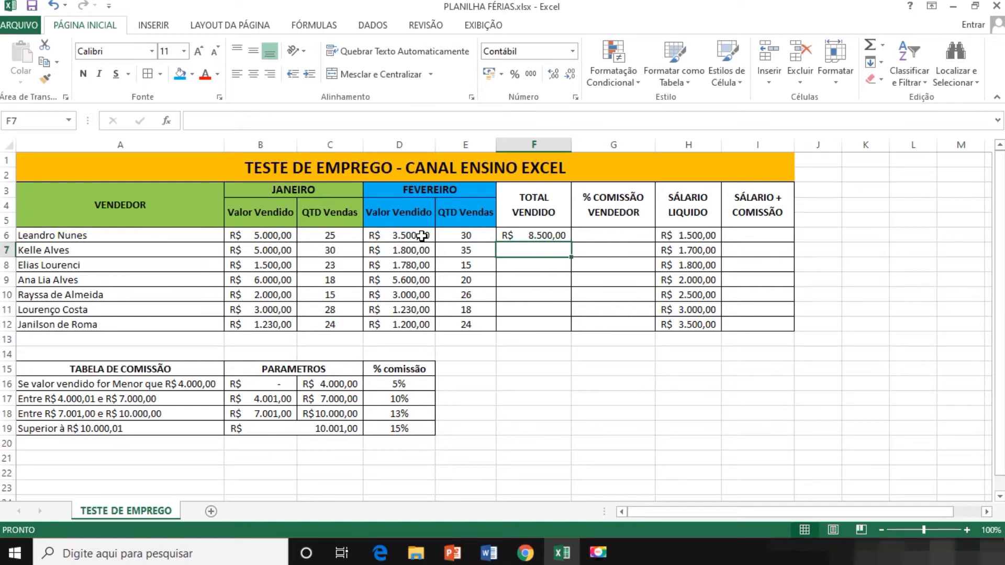
Copy the total formula from F6 down through F12 for the remaining vendors.
{"action": "left_click", "coordinate": [513, 235]}
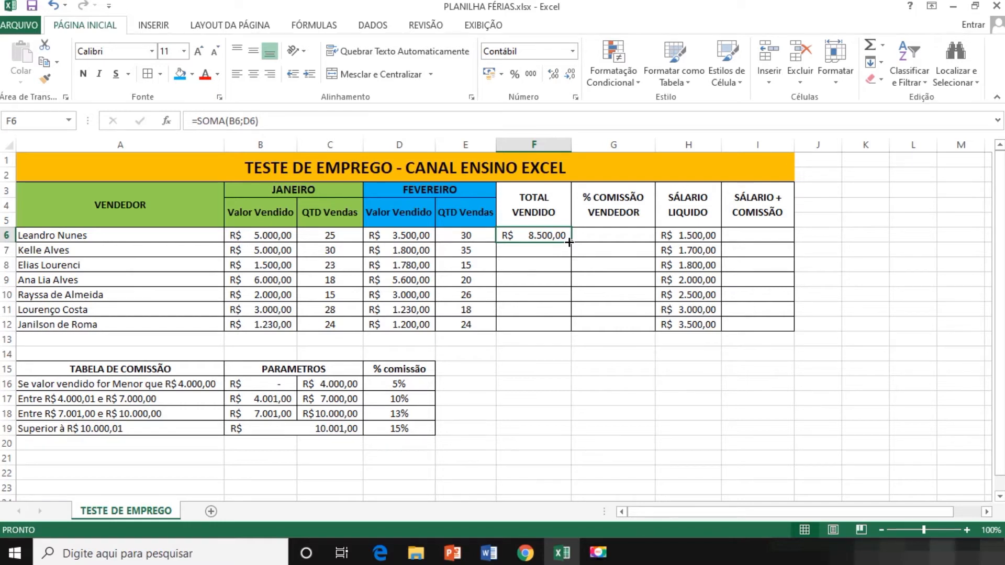
{"action": "left_click_drag", "start_coordinate": [569, 242], "coordinate": [570, 327]}
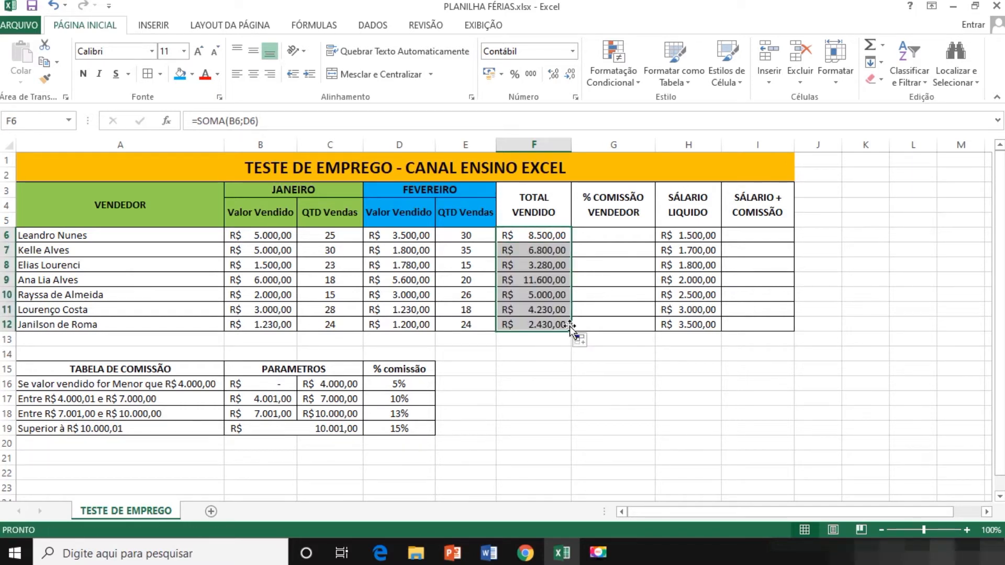
{"action": "left_click", "coordinate": [576, 391]}
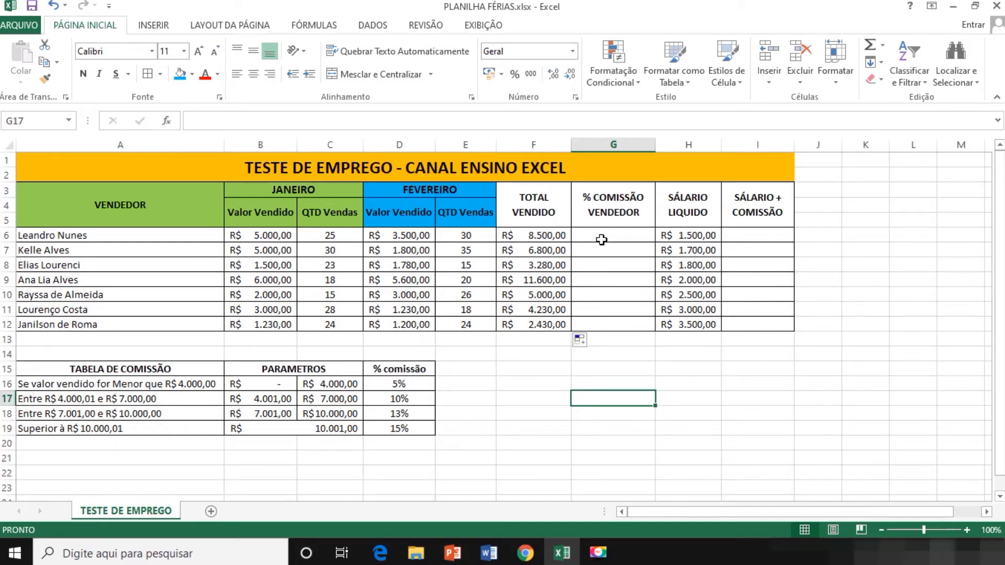
Review the sales ranges and commission percentages of each tier in rows 16 to 19 of the commission table.
{"action": "left_click_drag", "start_coordinate": [198, 386], "coordinate": [404, 389]}
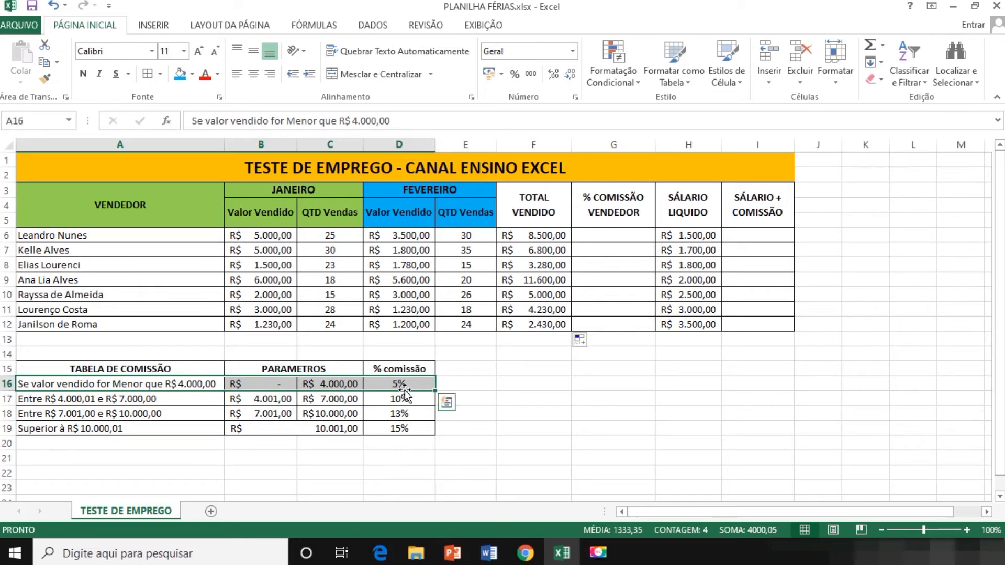
{"action": "left_click_drag", "start_coordinate": [172, 401], "coordinate": [400, 401]}
{"action": "left_click_drag", "start_coordinate": [82, 413], "coordinate": [370, 415]}
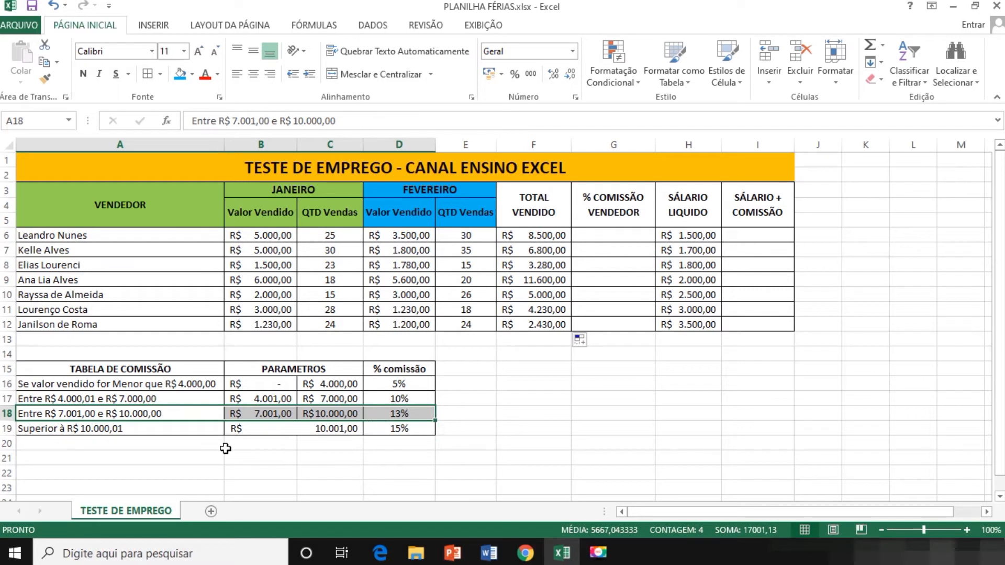
{"action": "left_click", "coordinate": [144, 429]}
{"action": "left_click_drag", "start_coordinate": [147, 429], "coordinate": [380, 423]}
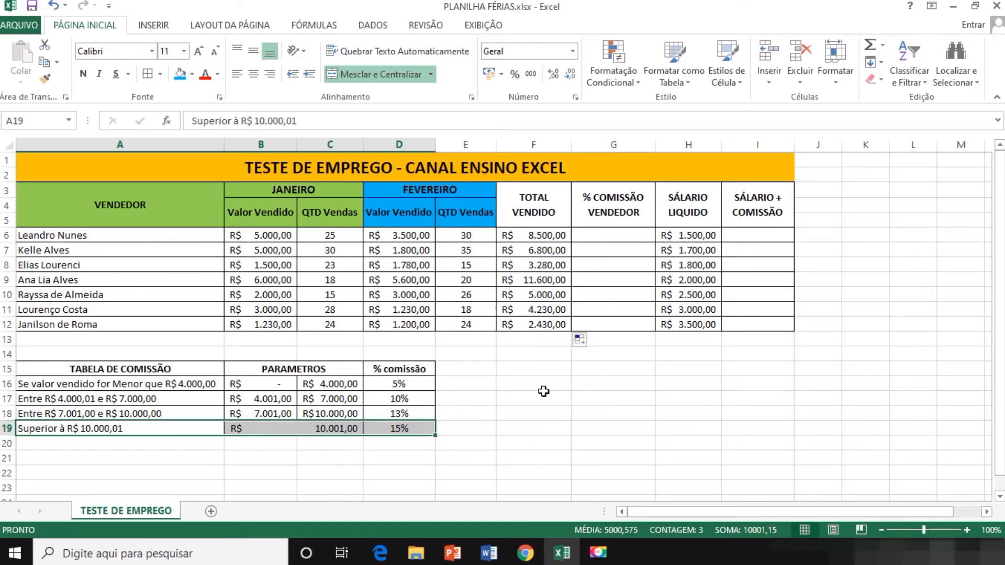
{"action": "left_click", "coordinate": [549, 410]}
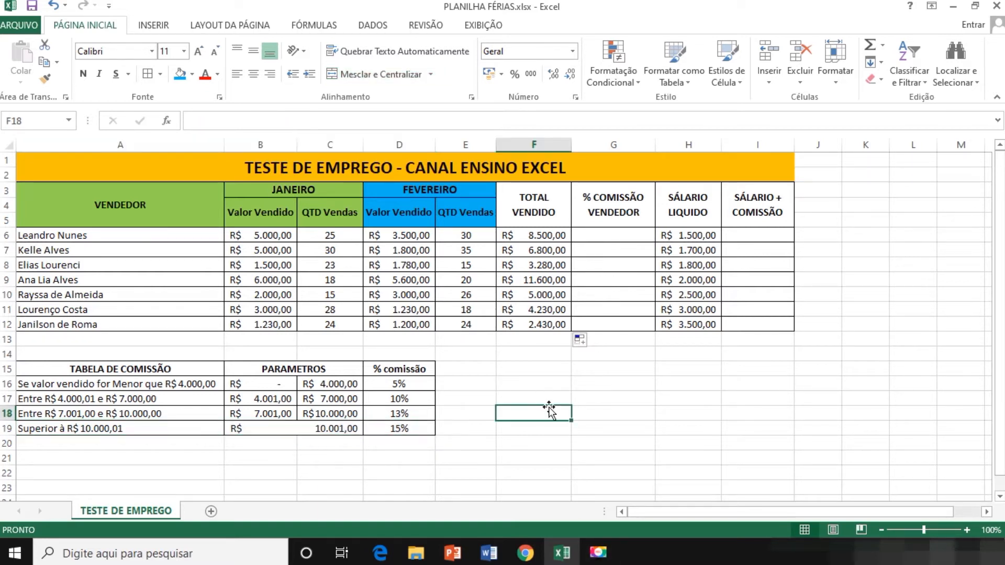
Start an SE formula in G6 with the test F6<=C16 and D16 as the value if true.
{"action": "left_click", "coordinate": [631, 235]}
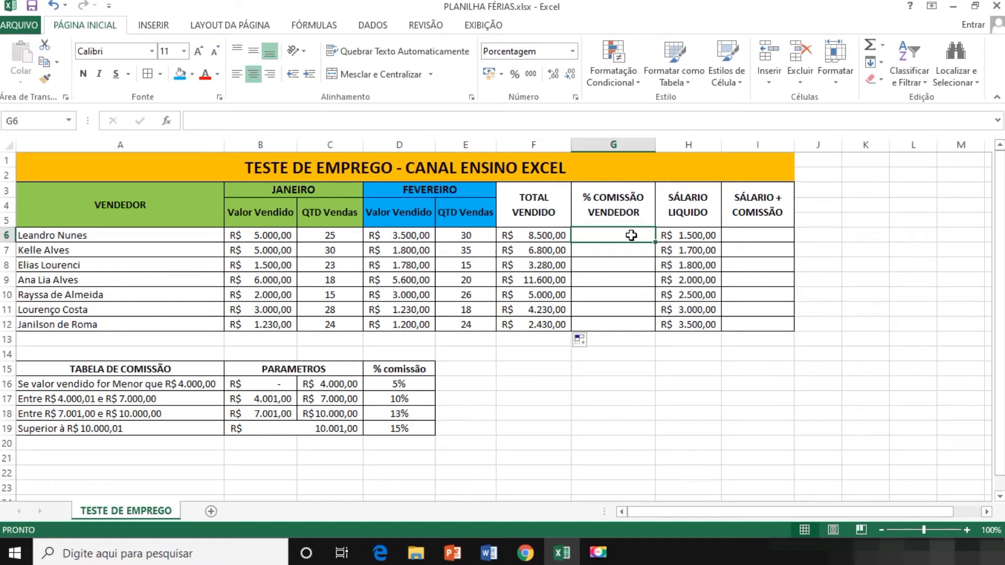
{"action": "type", "text": "="}
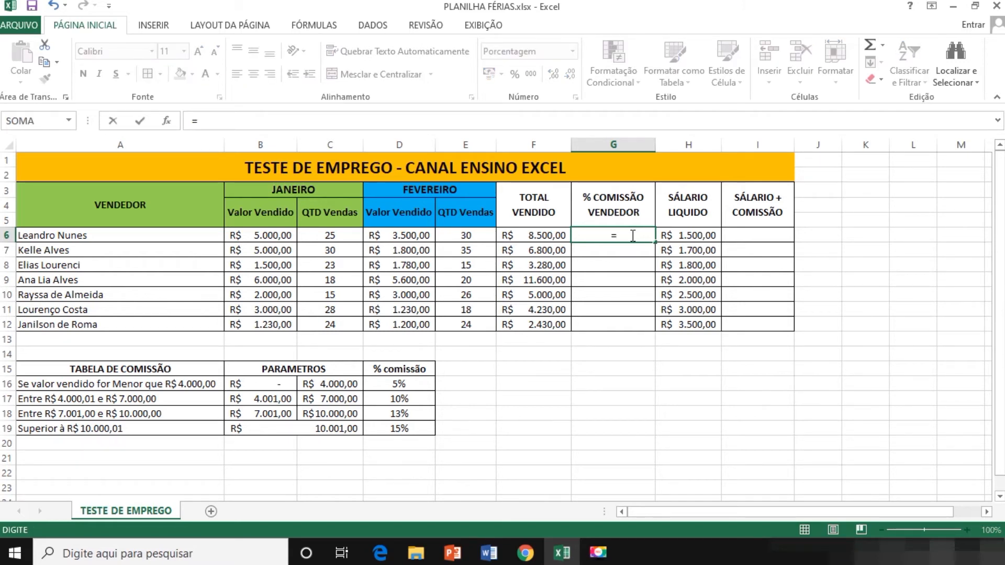
{"action": "type", "text": "SE("}
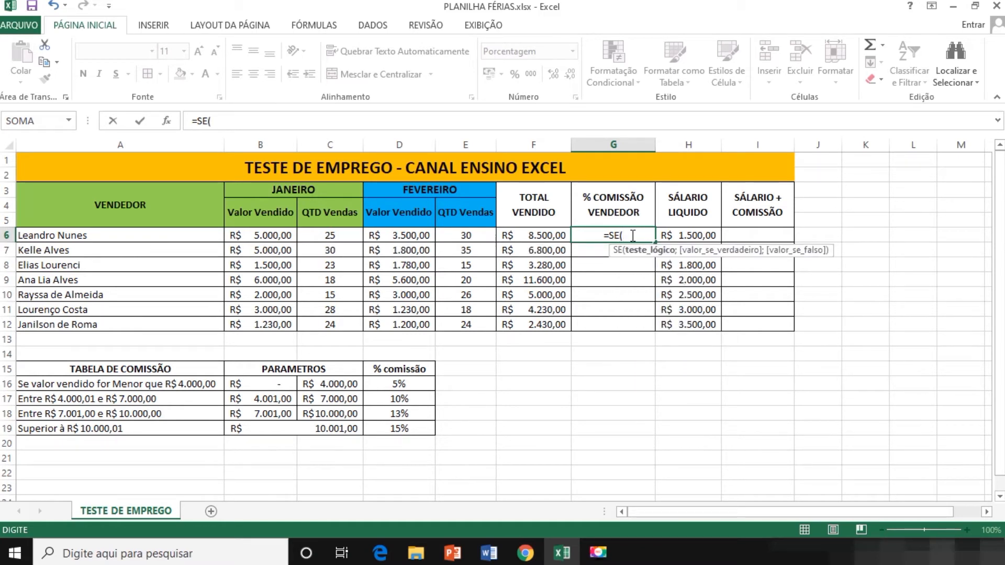
{"action": "left_click", "coordinate": [535, 239]}
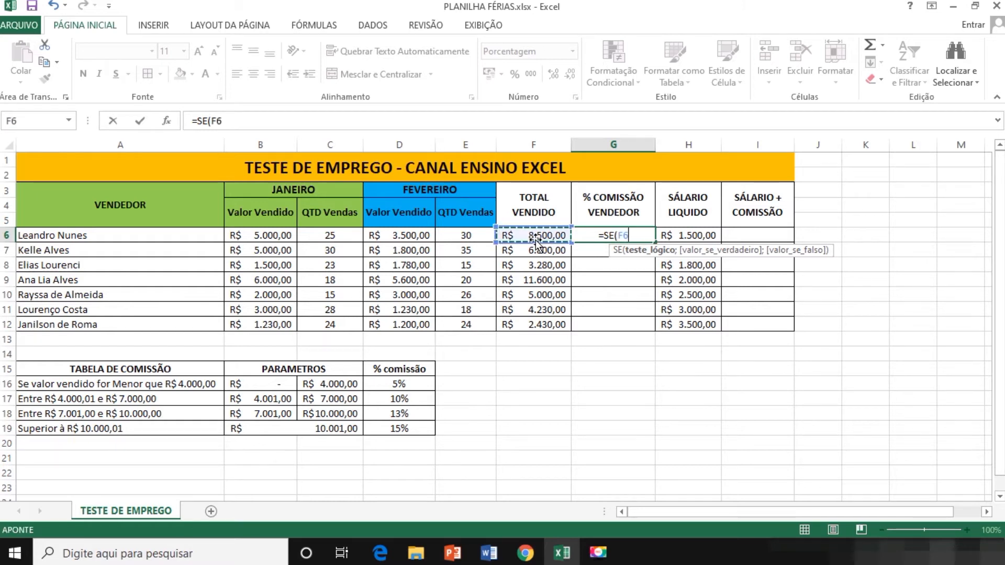
{"action": "type", "text": "<"}
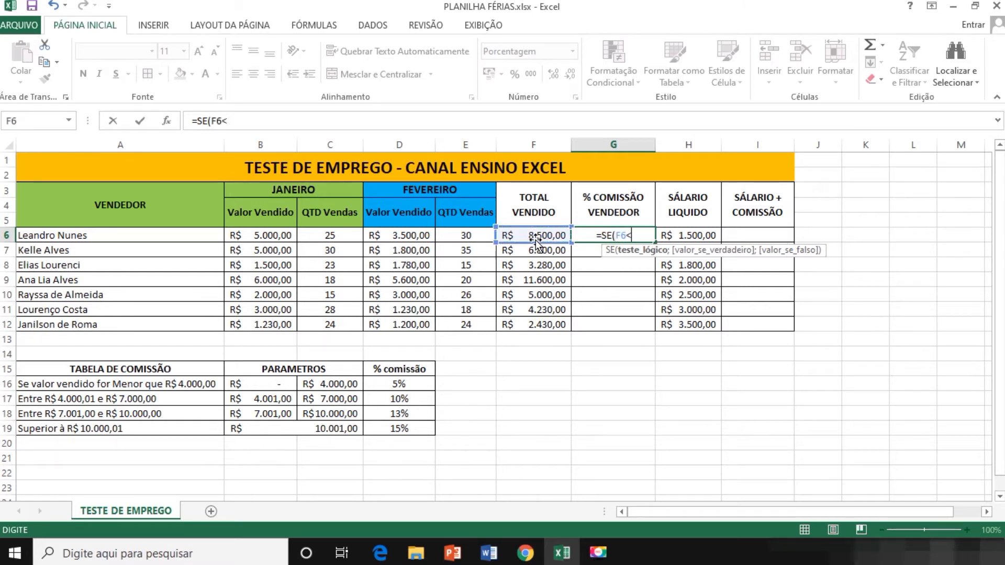
{"action": "type", "text": "="}
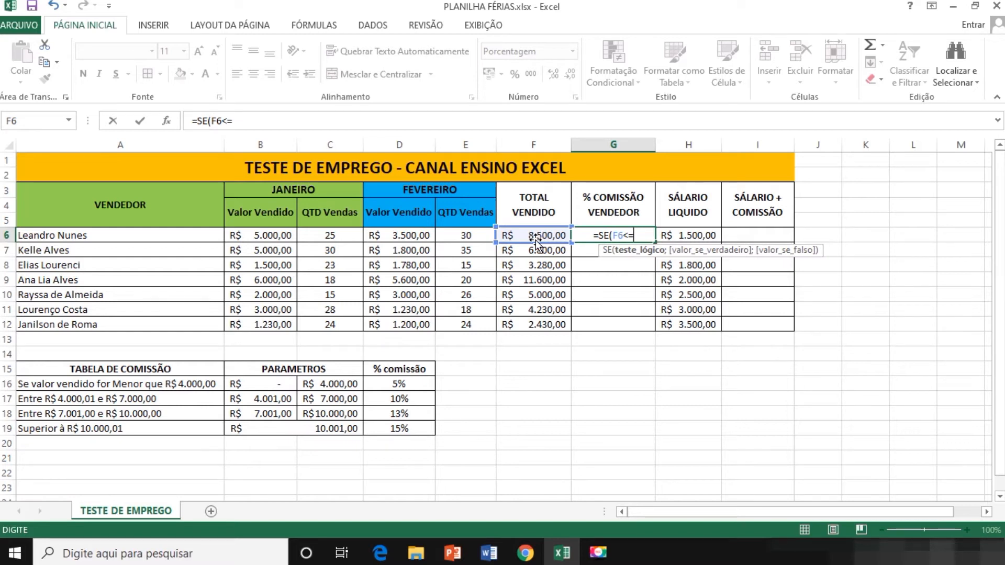
{"action": "left_click", "coordinate": [333, 386]}
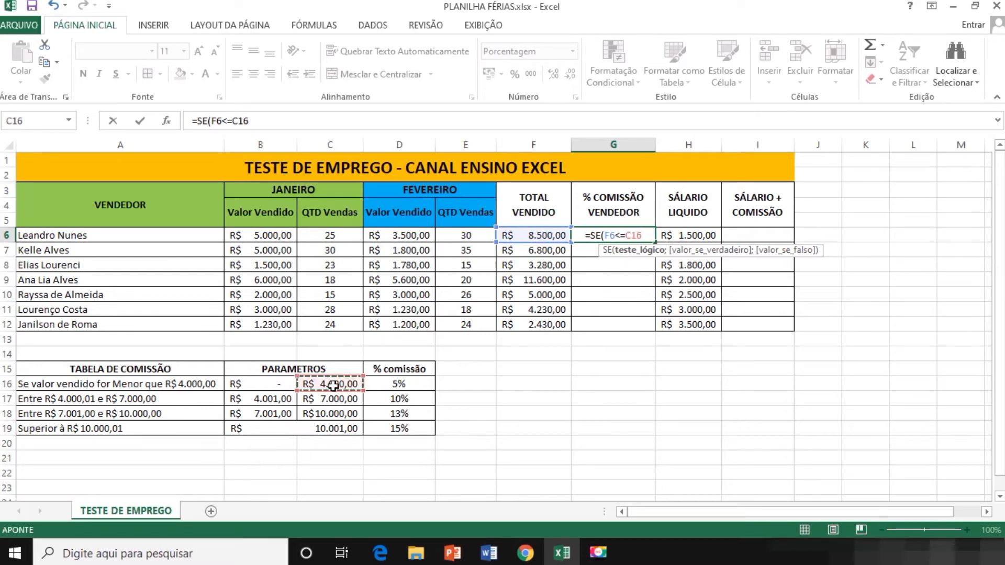
{"action": "type", "text": ";"}
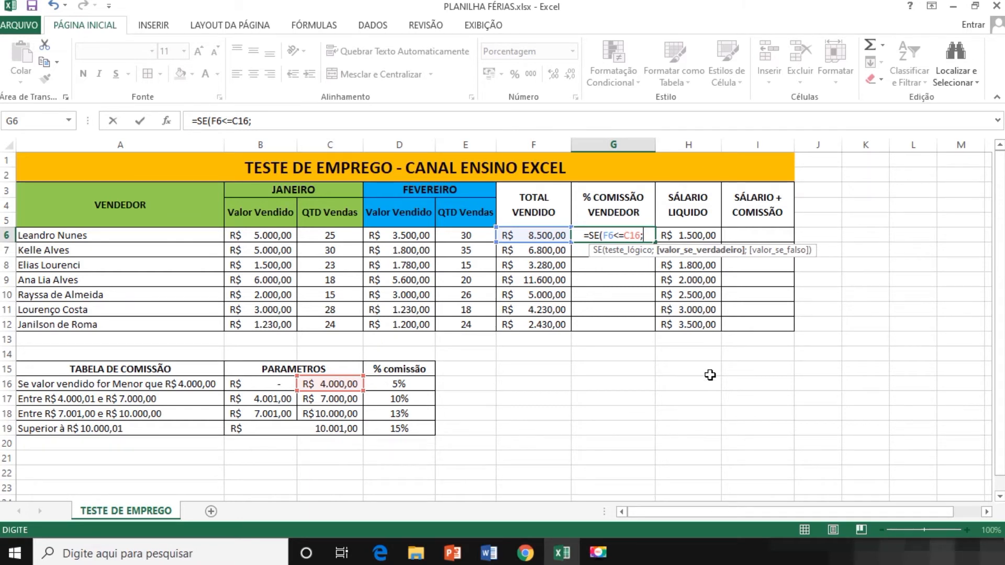
{"action": "left_click", "coordinate": [406, 382]}
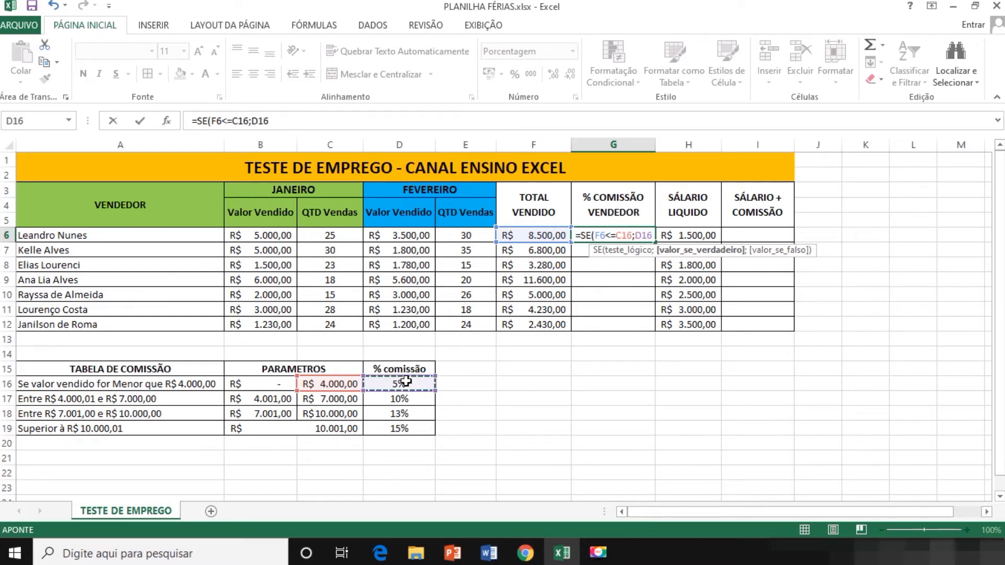
{"action": "type", "text": ";"}
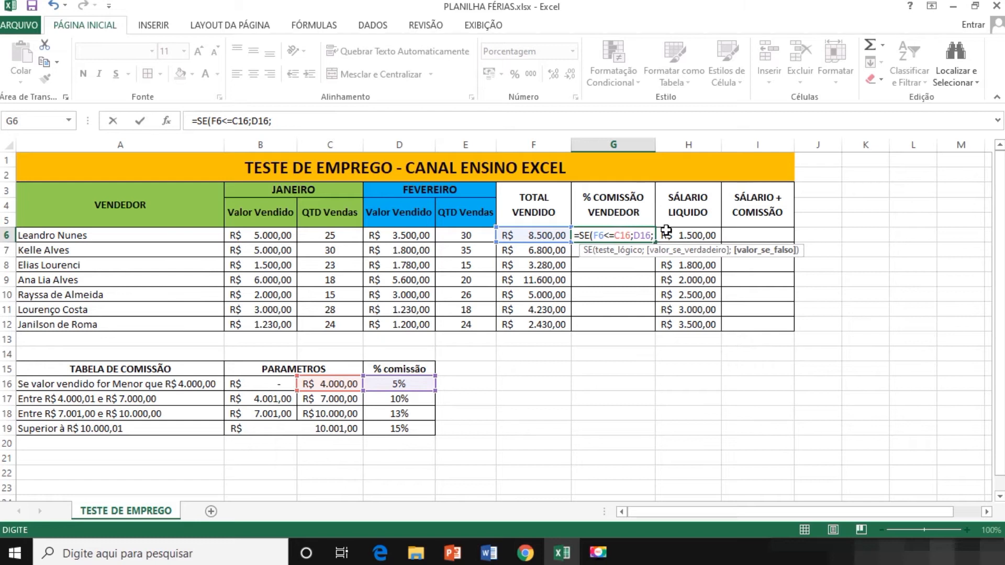
Complete the SE formula in G6 with "OK" as the value if false, giving =SE(F6<=C16;D16;"OK").
{"action": "type", "text": "'"}
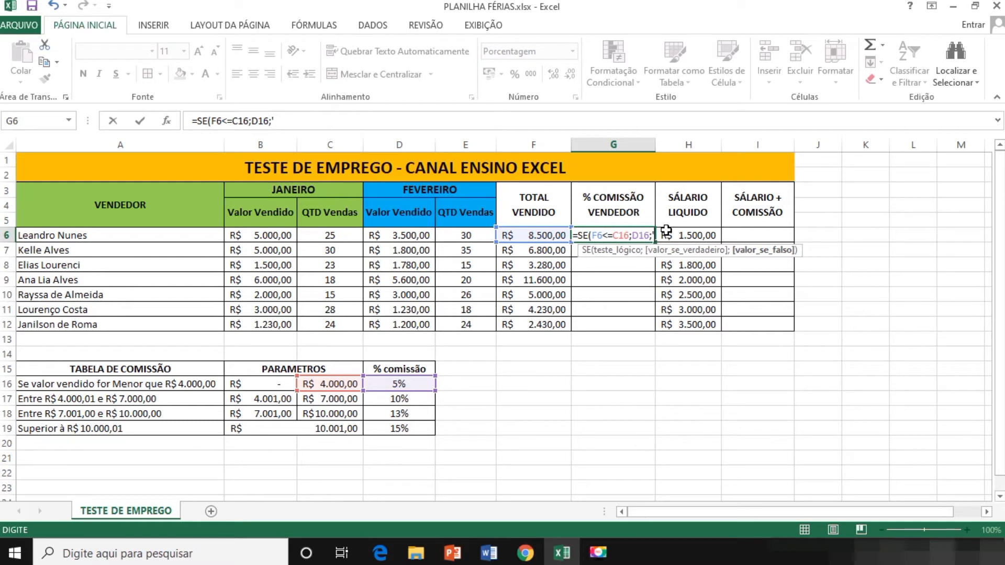
{"action": "type", "text": "OK\""}
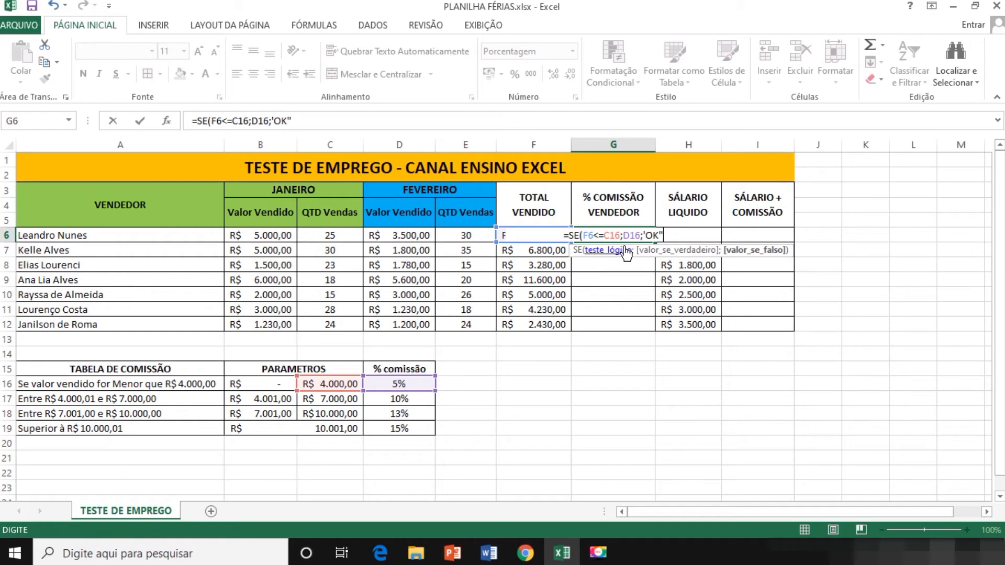
{"action": "left_click", "coordinate": [648, 236]}
{"action": "key", "text": "BackSpace"}
{"action": "type", "text": "\""}
{"action": "key", "text": "End"}
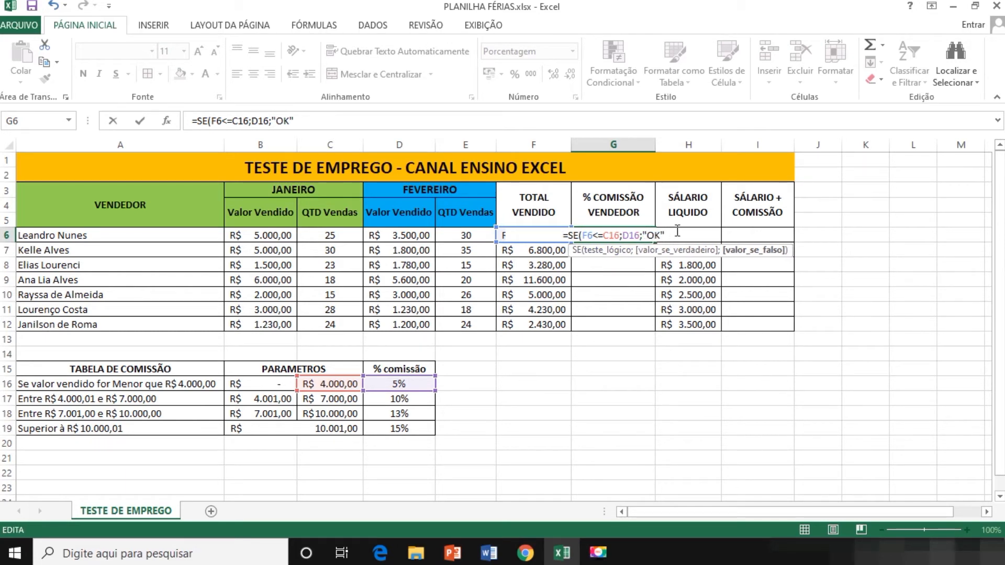
{"action": "type", "text": ")"}
{"action": "key", "text": "Return"}
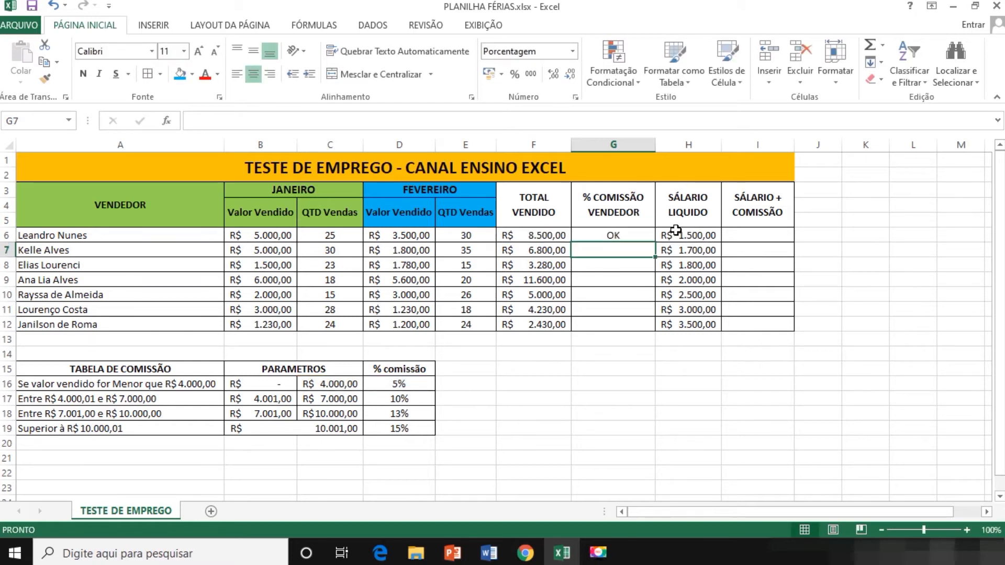
Set the first vendor's January sales value in B6 to 500 to test the commission formula.
{"action": "left_click", "coordinate": [545, 230]}
{"action": "left_click", "coordinate": [265, 234]}
{"action": "type", "text": "500"}
{"action": "key", "text": "Return"}
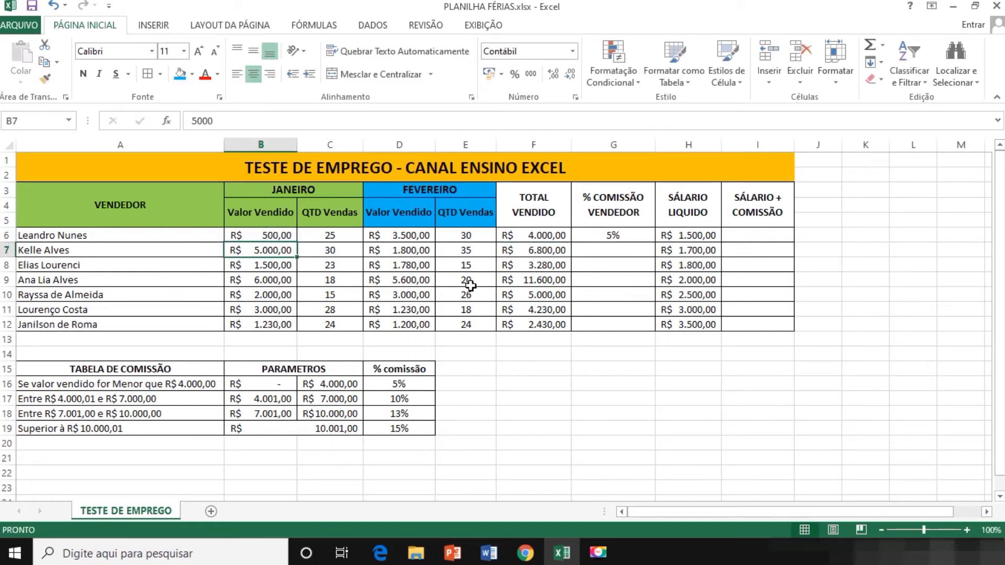
Replace the "OK" value if false in the G6 formula with the start of a nested SE function.
{"action": "left_click", "coordinate": [605, 237]}
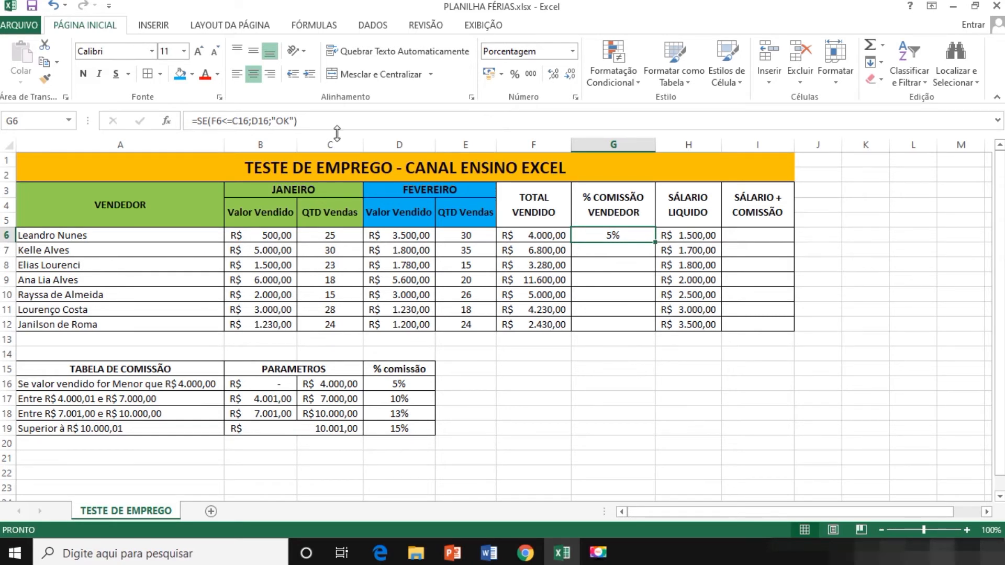
{"action": "key", "text": "F2"}
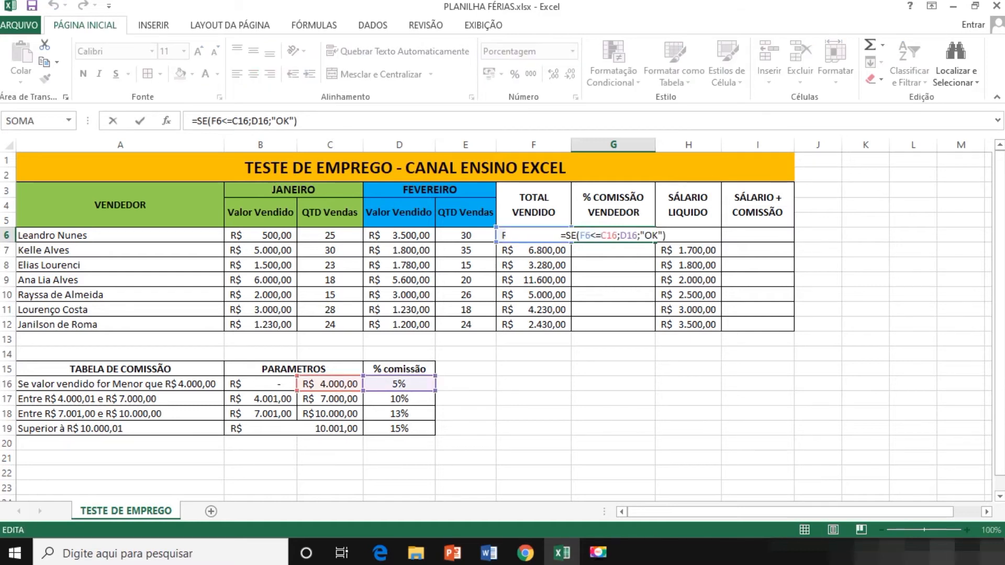
{"action": "key", "text": "BackSpace"}
{"action": "key", "text": "BackSpace"}
{"action": "key", "text": "BackSpace"}
{"action": "key", "text": "BackSpace"}
{"action": "key", "text": "BackSpace"}
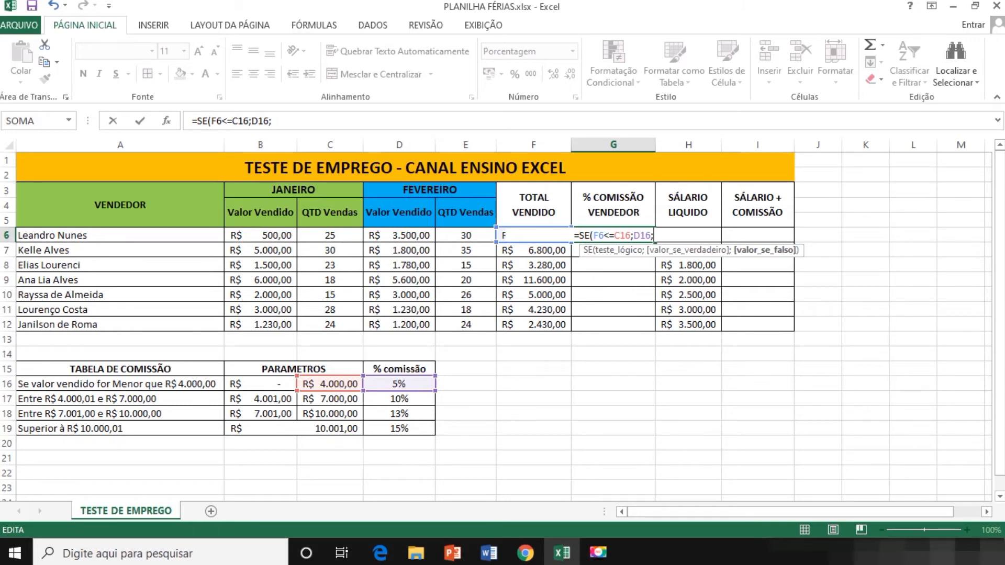
{"action": "type", "text": "SE"}
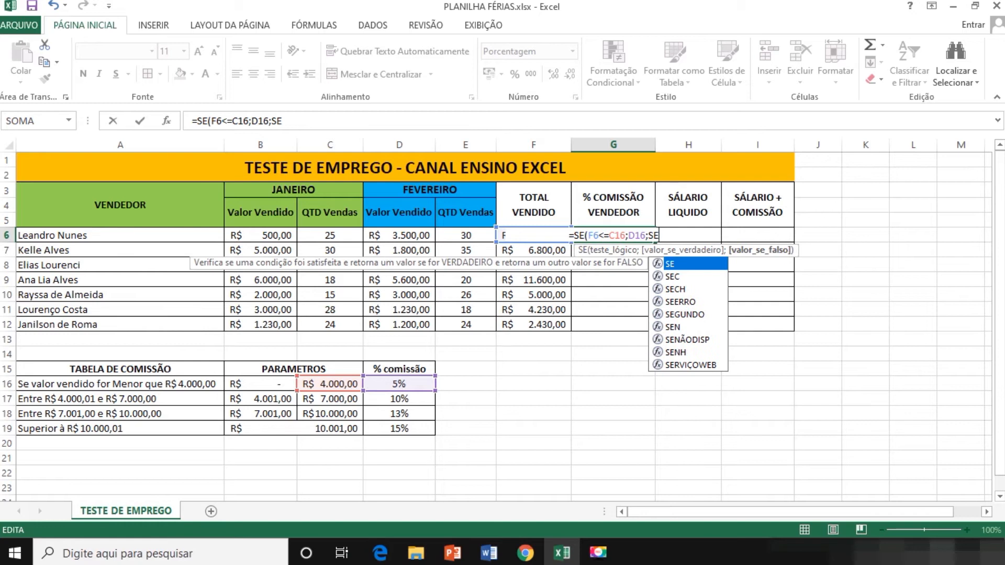
{"action": "type", "text": "("}
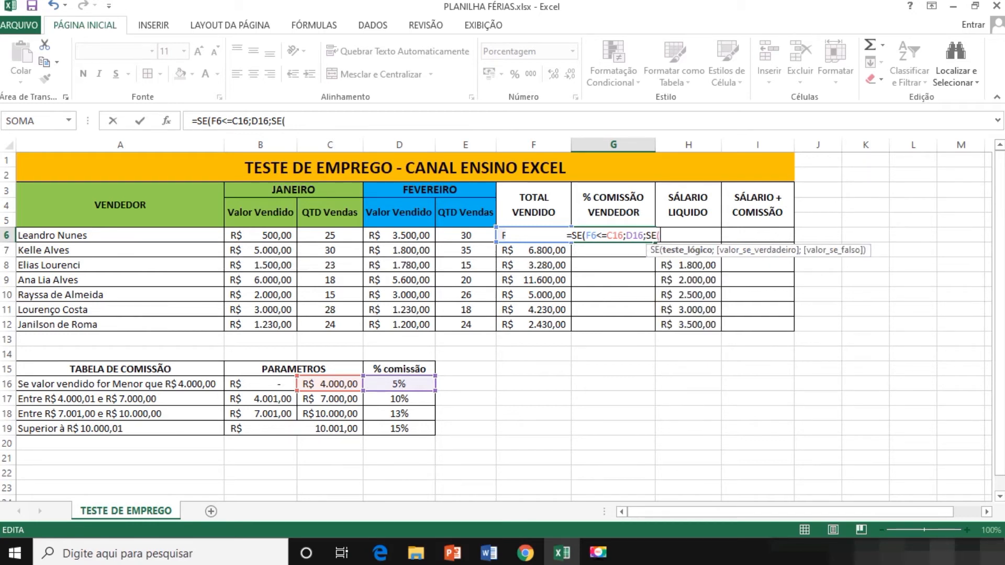
Complete the nested SE with the test F6<=C17 and value D17, giving =SE(F6<=C16;D16;SE(F6<=C17;D17)) in G6.
{"action": "type", "text": "F6"}
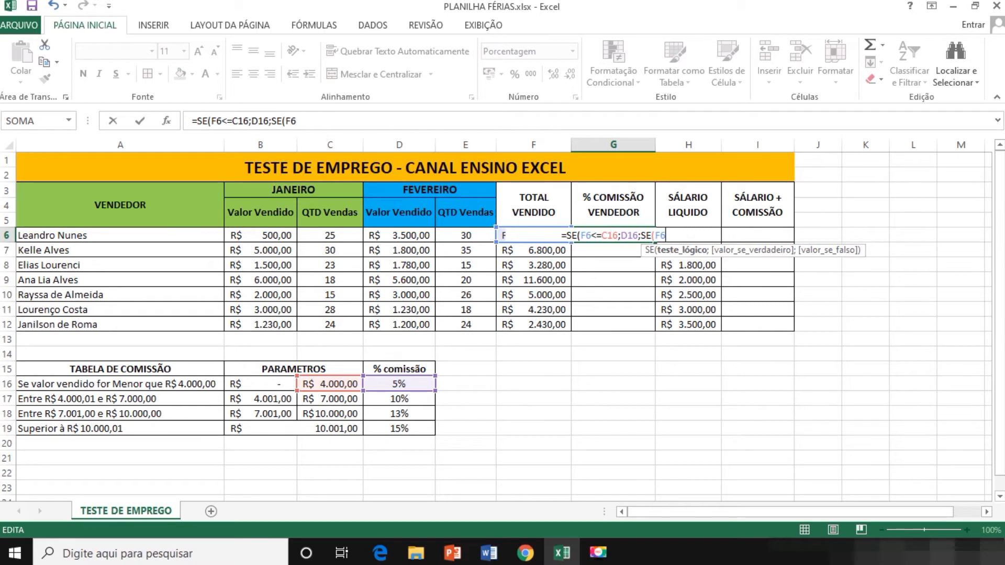
{"action": "type", "text": "<="}
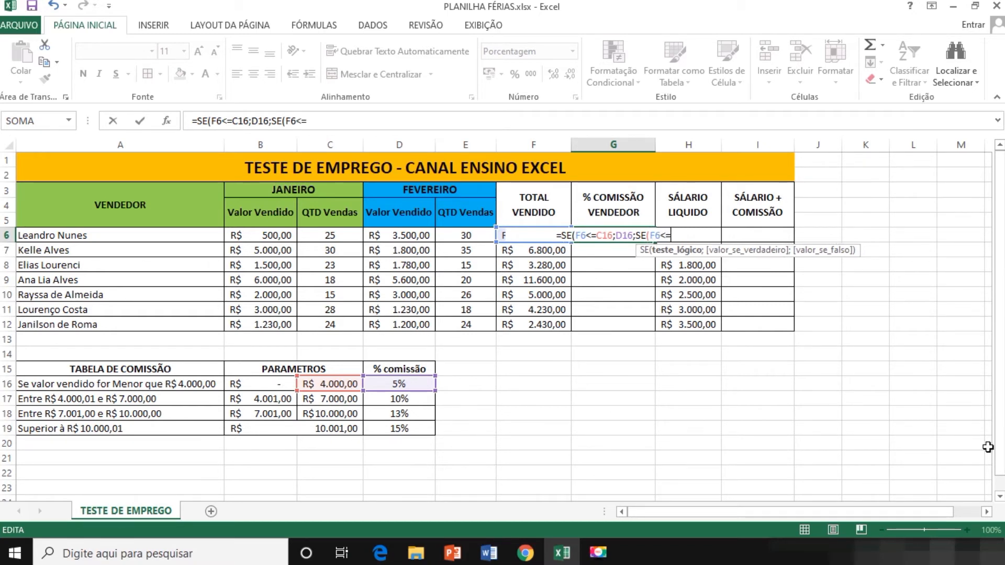
{"action": "left_click", "coordinate": [318, 401]}
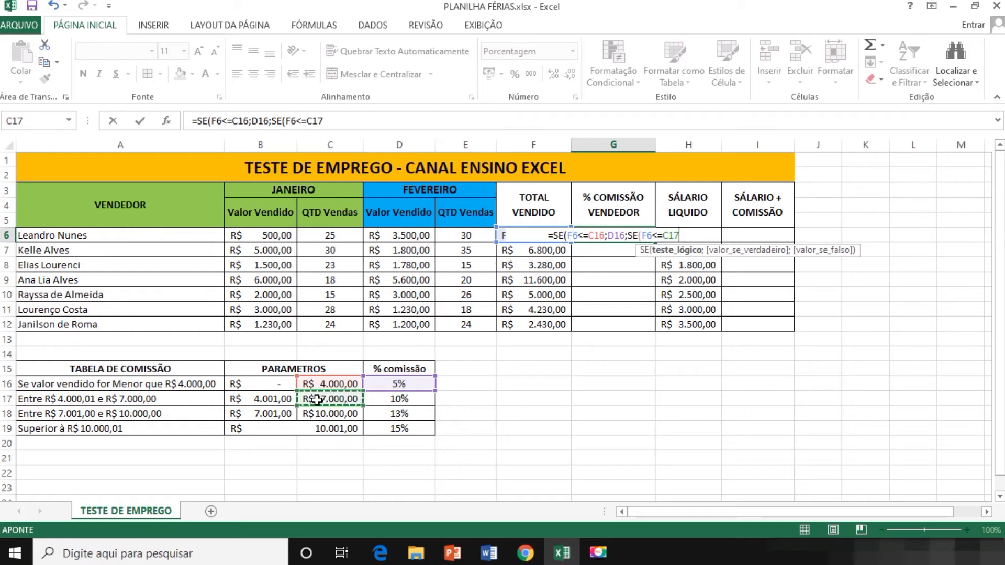
{"action": "type", "text": ";"}
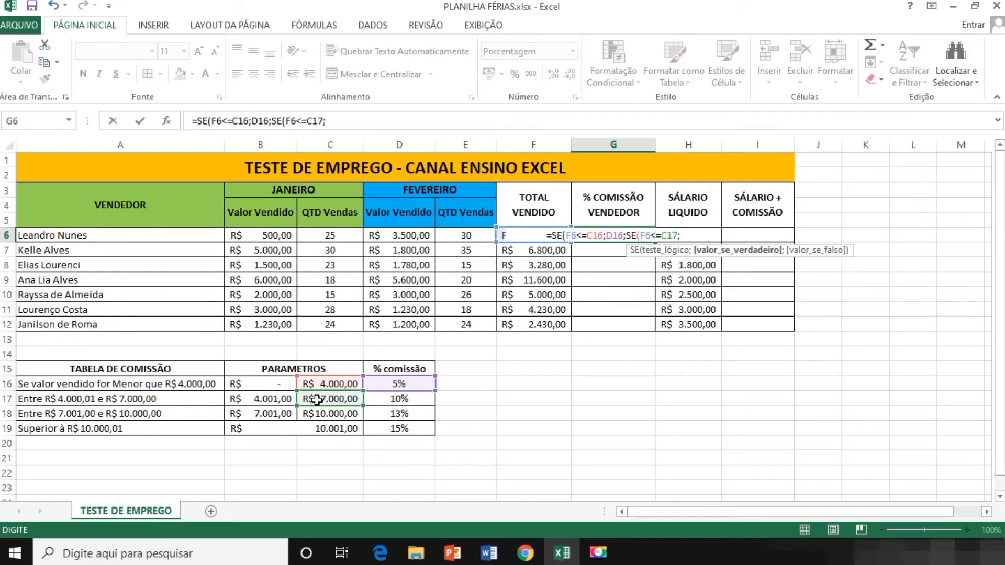
{"action": "left_click", "coordinate": [377, 399]}
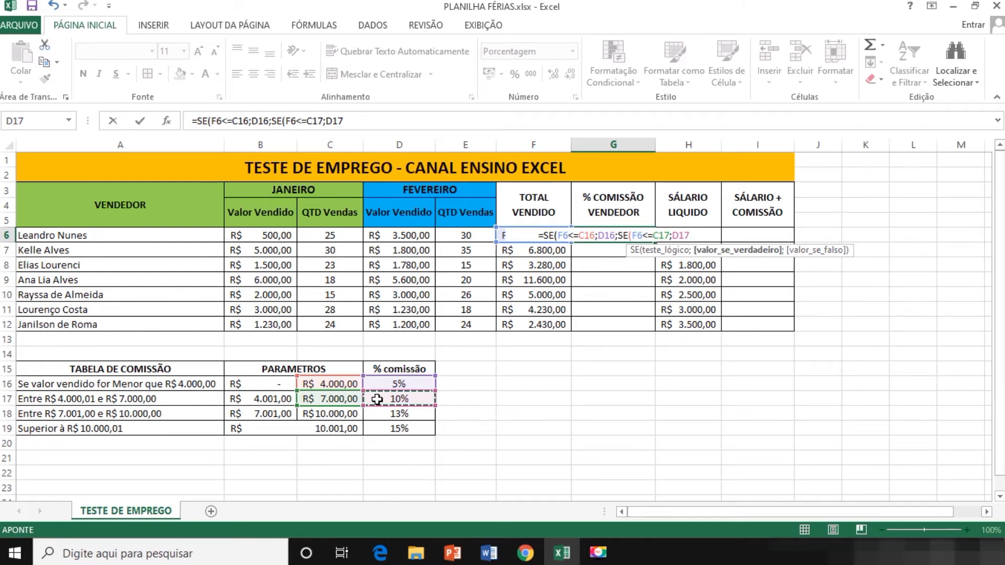
{"action": "type", "text": ")"}
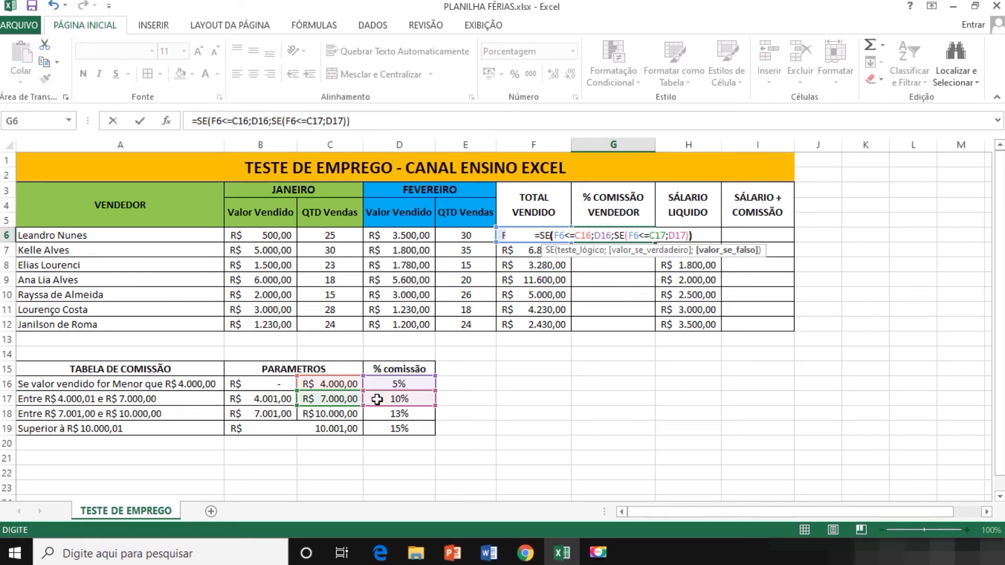
{"action": "type", "text": ")"}
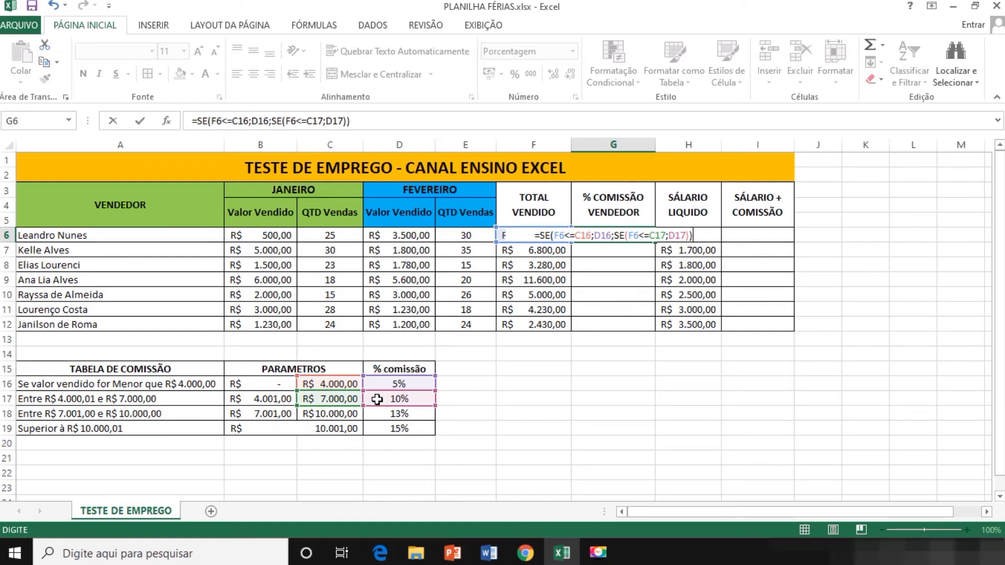
{"action": "key", "text": "Return"}
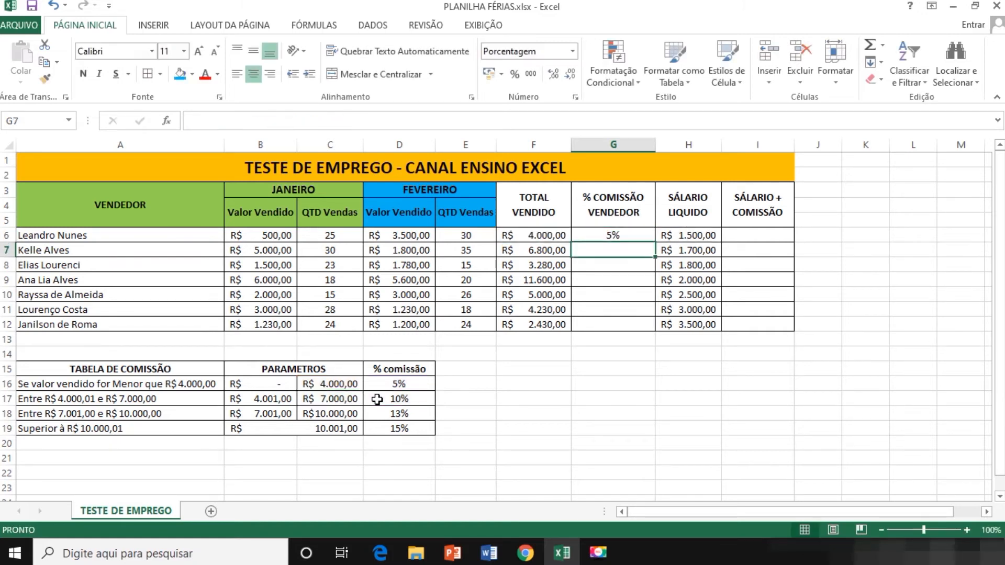
Set the January sales value in B6 to 2500 and compare the G6 commission with the tier in row 17.
{"action": "left_click", "coordinate": [274, 236]}
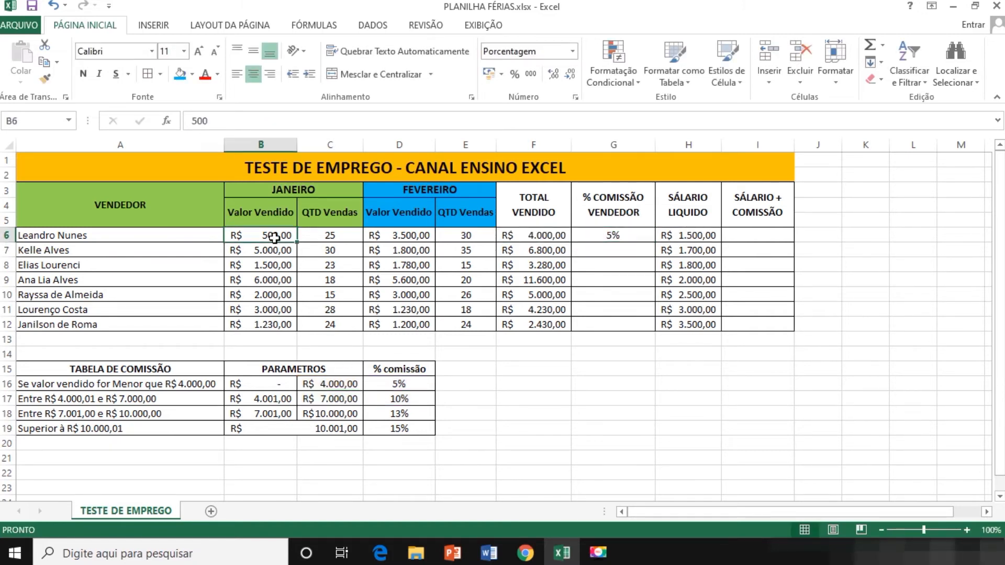
{"action": "type", "text": "2500"}
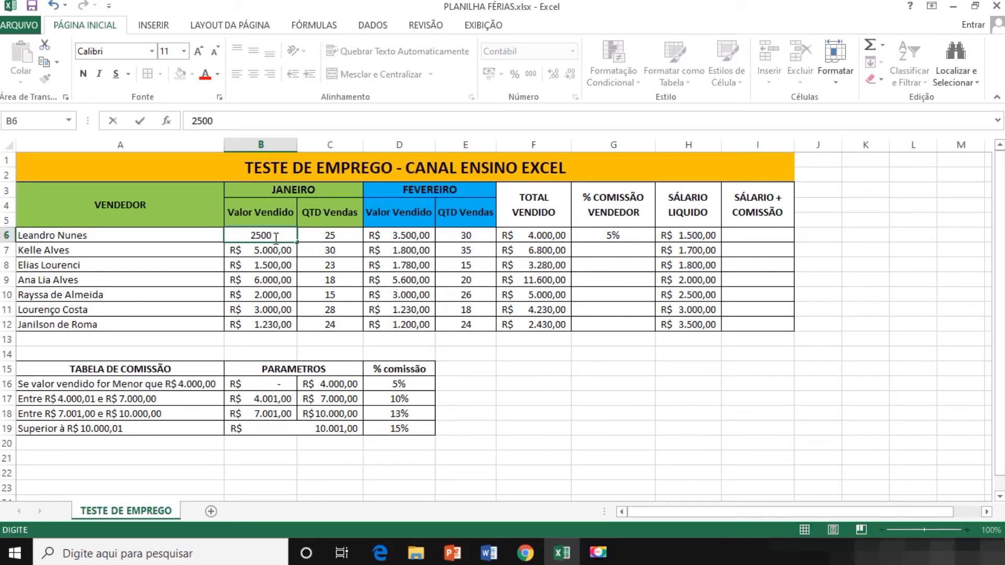
{"action": "key", "text": "Return"}
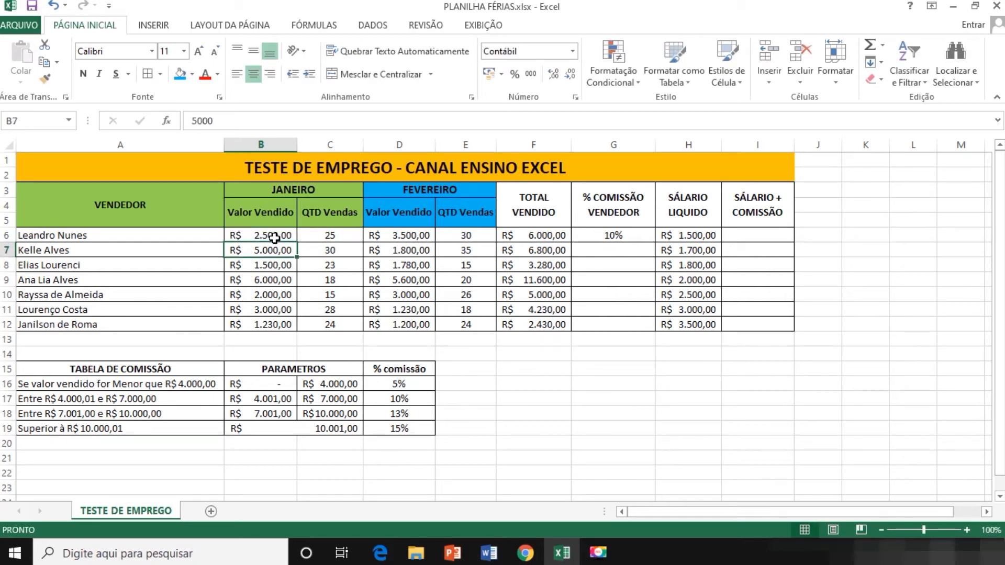
{"action": "left_click_drag", "start_coordinate": [272, 399], "coordinate": [415, 401]}
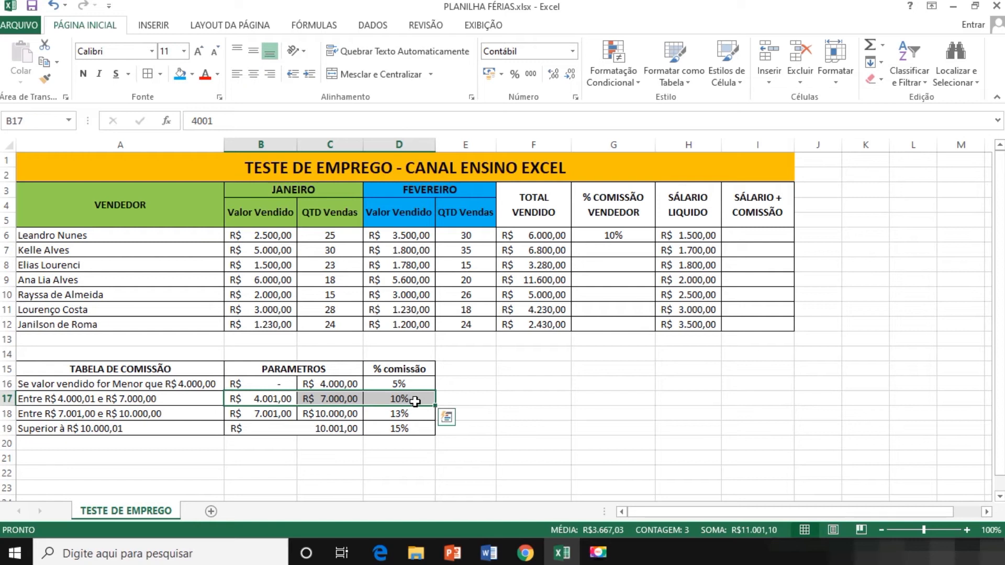
{"action": "left_click", "coordinate": [627, 245]}
{"action": "left_click", "coordinate": [632, 382]}
{"action": "left_click", "coordinate": [619, 235]}
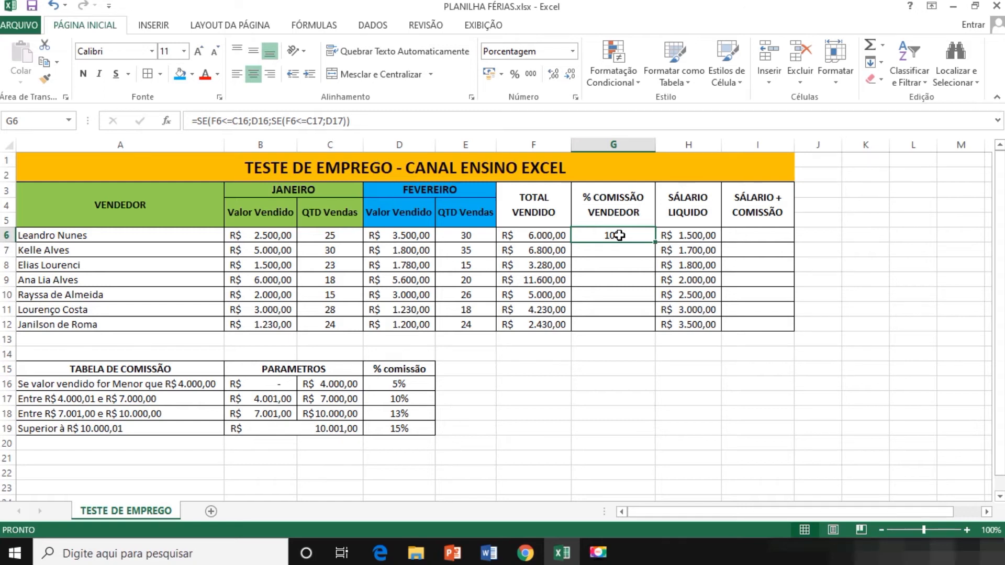
Set the January sales value in B6 to 501 to test the lower limit of the second tier.
{"action": "left_click", "coordinate": [276, 235]}
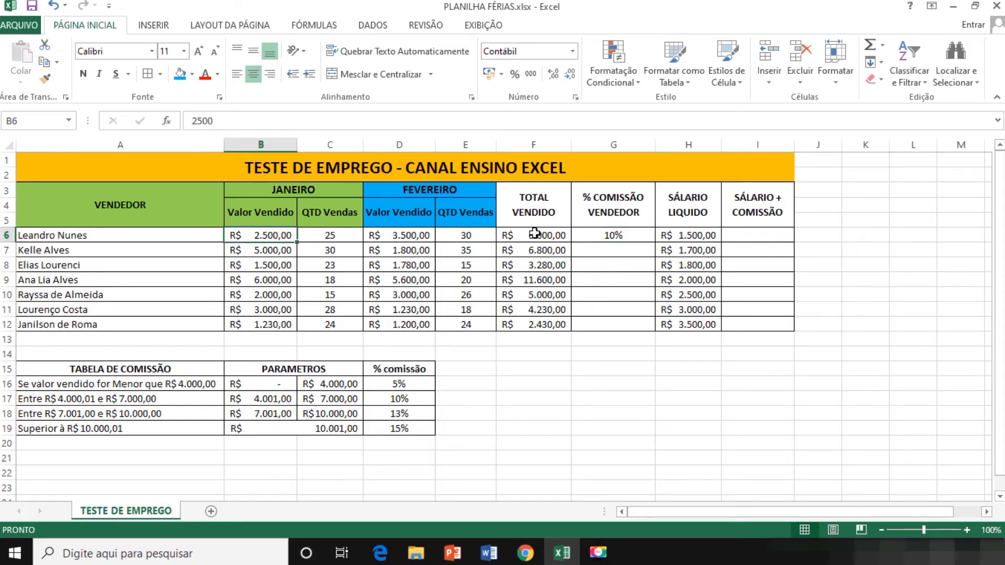
{"action": "type", "text": "501"}
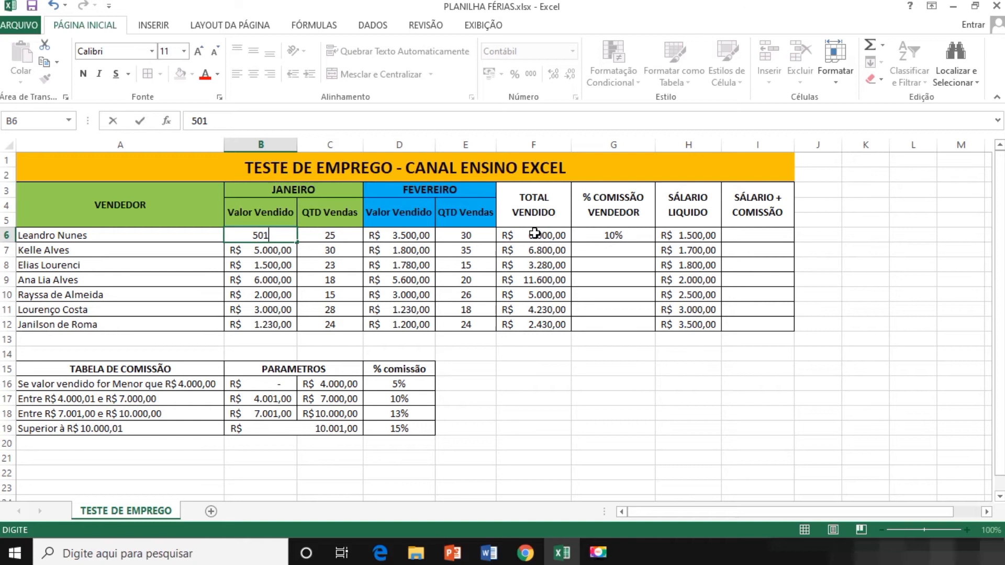
{"action": "key", "text": "Return"}
Set the January sales value in B6 back to 500.
{"action": "left_click", "coordinate": [275, 233]}
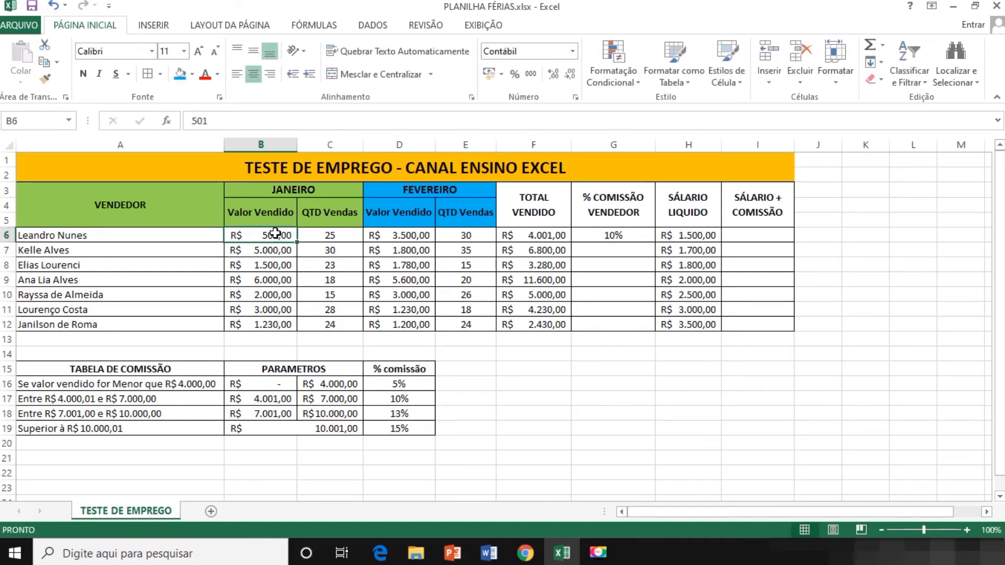
{"action": "type", "text": "500"}
{"action": "key", "text": "Return"}
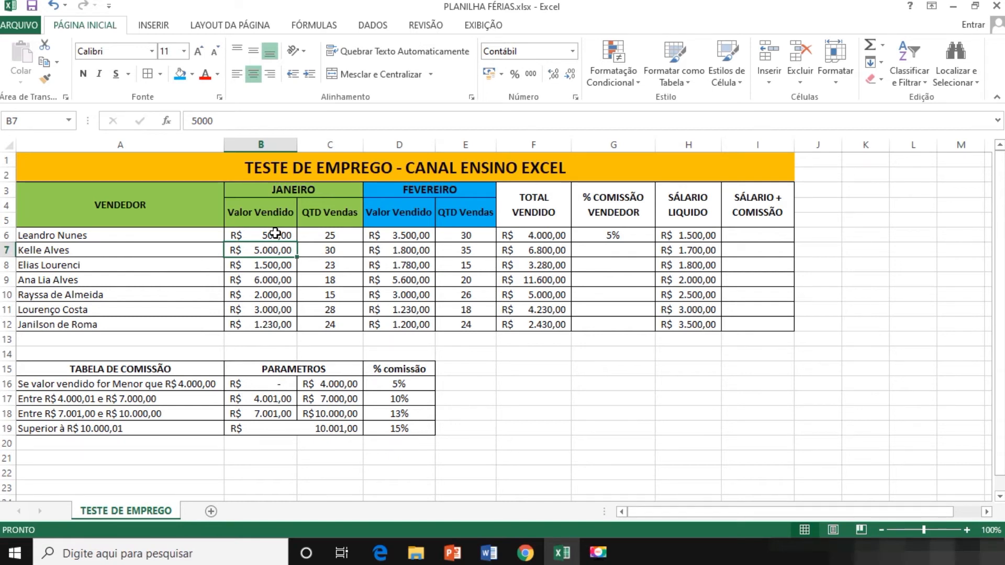
Extend the G6 formula with a third nested SE using the test F6<=C18 and D18 as the value if true.
{"action": "left_click", "coordinate": [592, 235]}
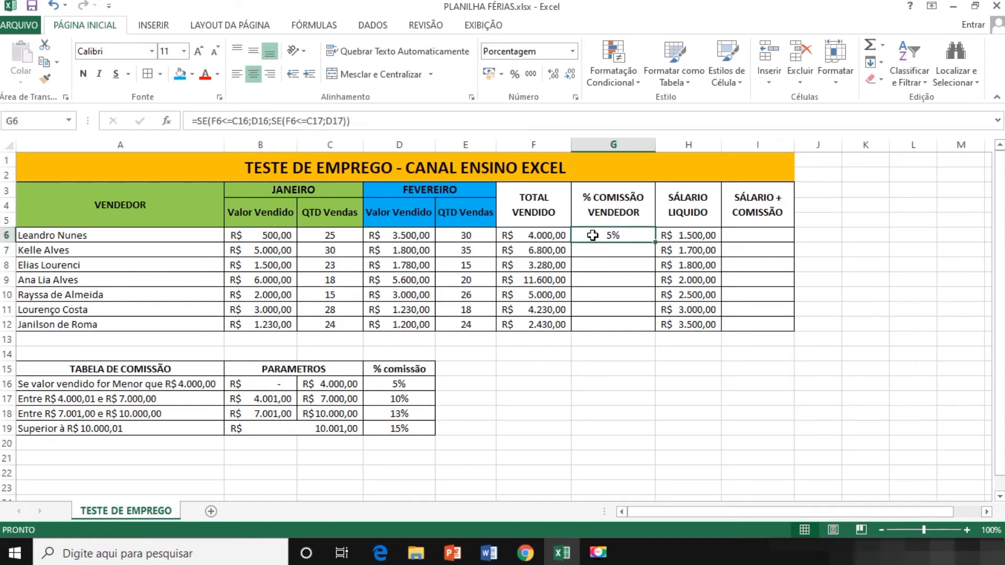
{"action": "double_click", "coordinate": [593, 235]}
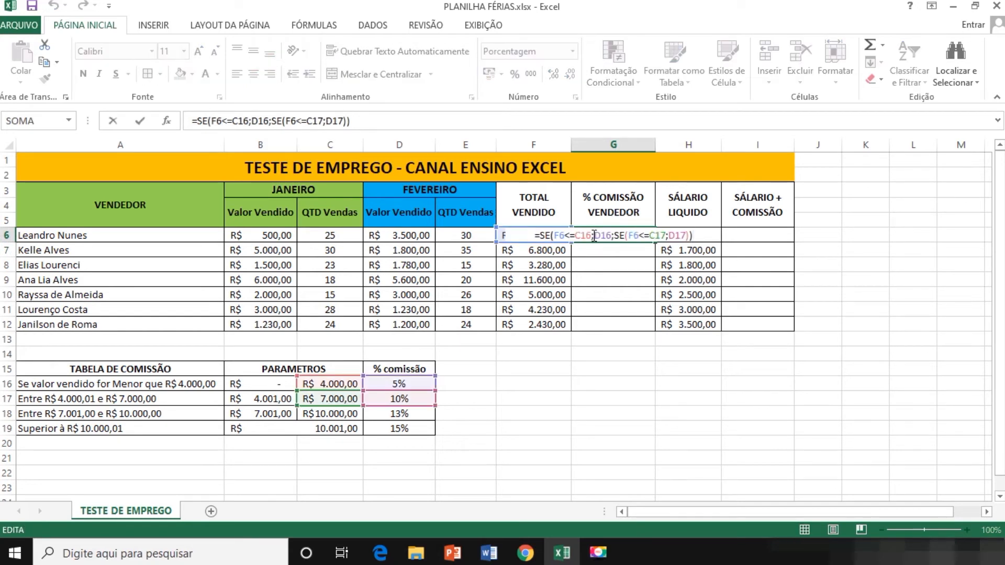
{"action": "key", "text": "BackSpace"}
{"action": "key", "text": "BackSpace"}
{"action": "type", "text": ";SE"}
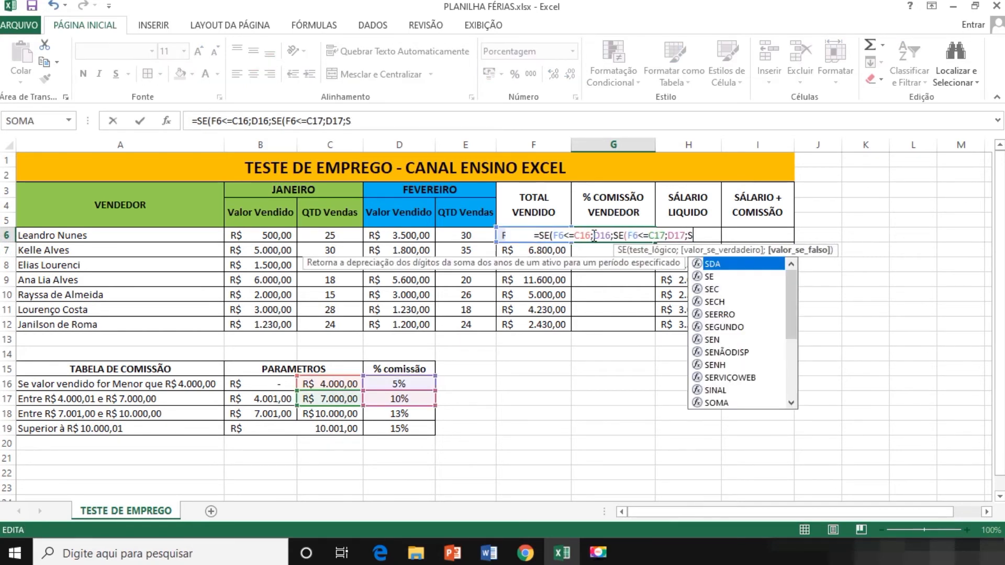
{"action": "type", "text": "(F6"}
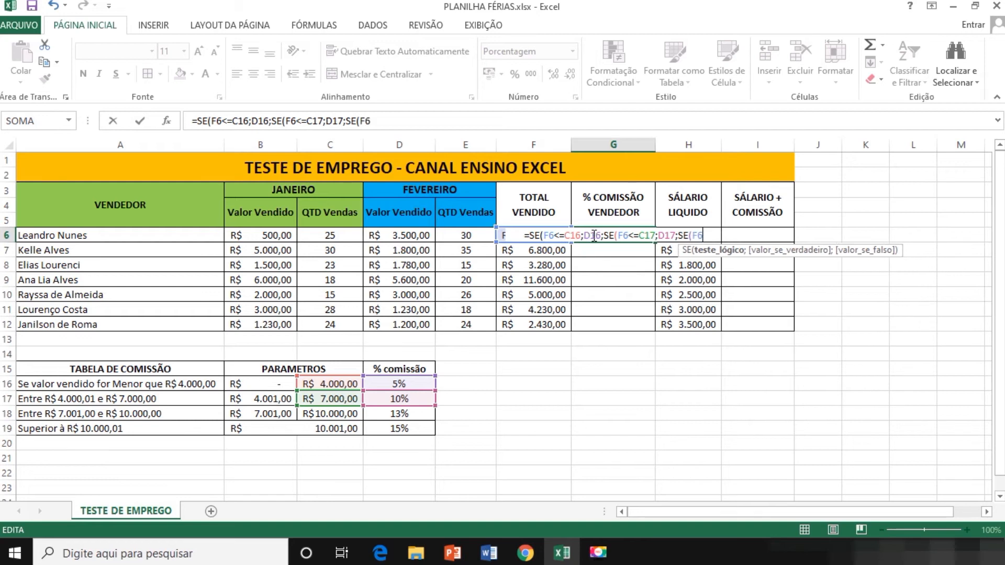
{"action": "type", "text": "<="}
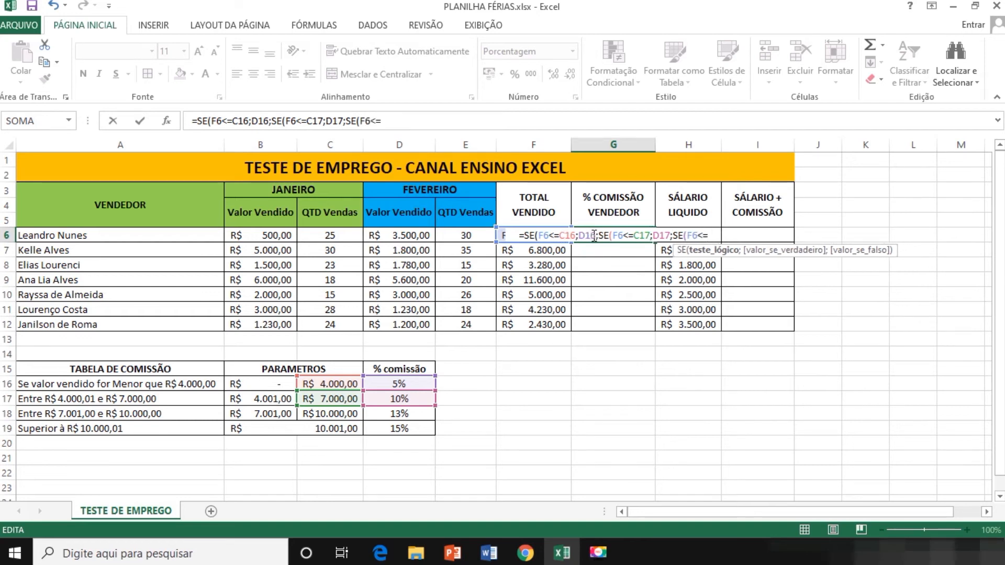
{"action": "left_click", "coordinate": [349, 413]}
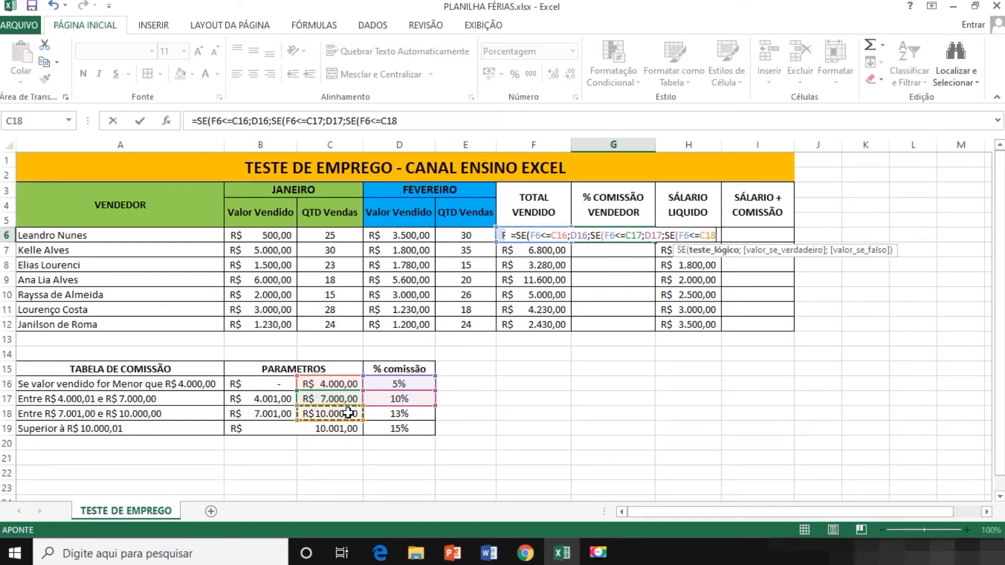
{"action": "type", "text": ";"}
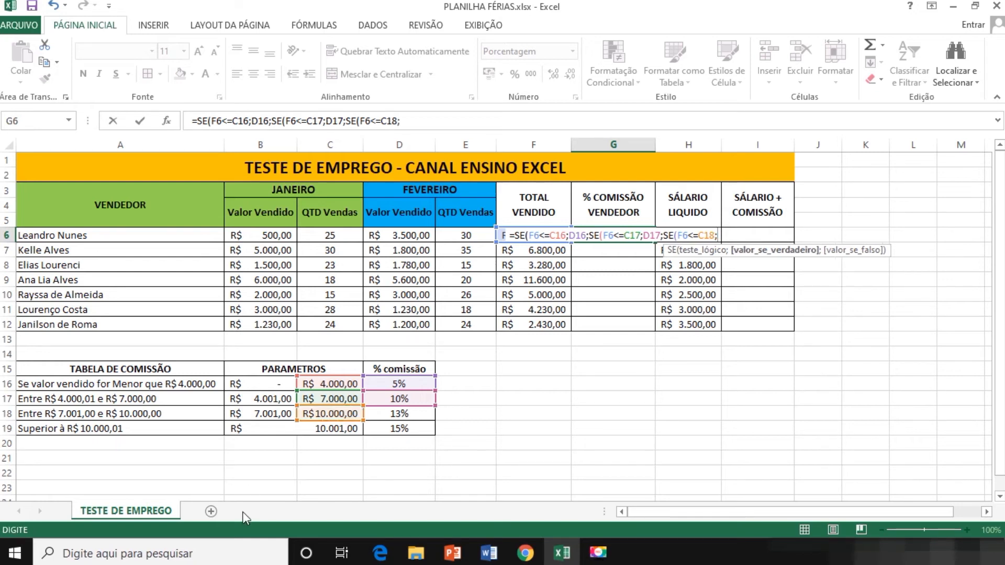
{"action": "left_click", "coordinate": [408, 414]}
Complete the G6 formula with a last nested SE using the test F6>B19 and D19 as the value if true.
{"action": "type", "text": ";SE("}
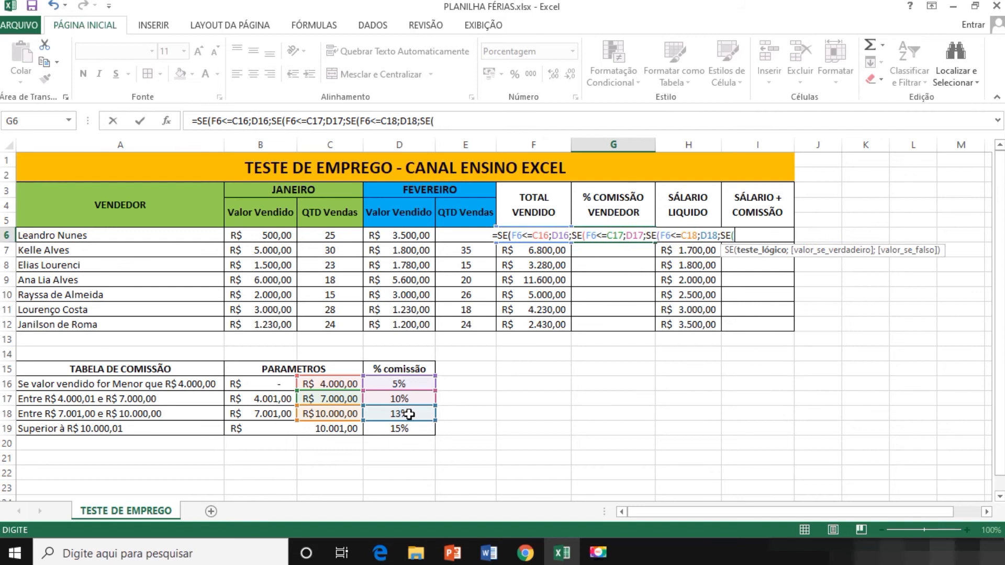
{"action": "type", "text": "F6"}
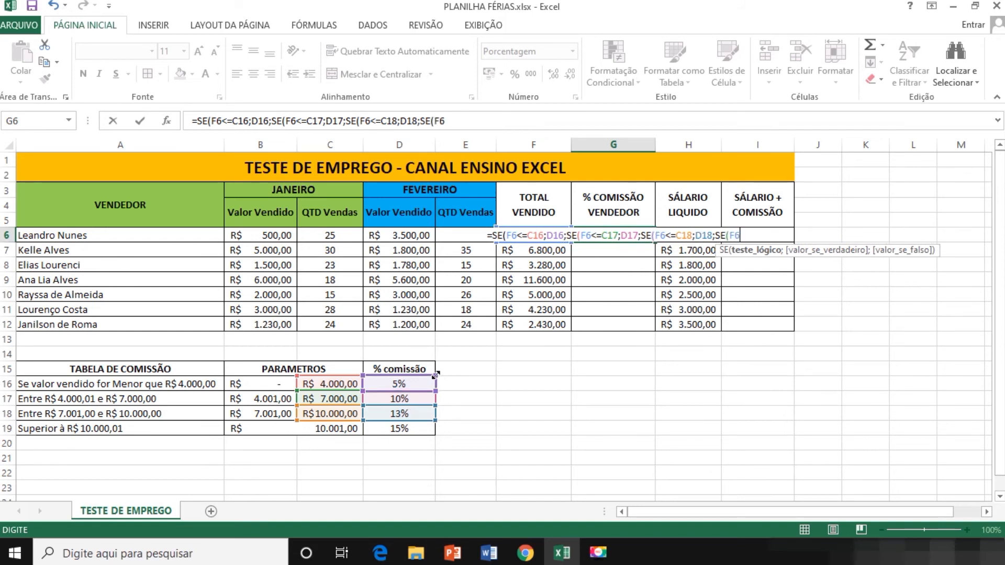
{"action": "type", "text": ">"}
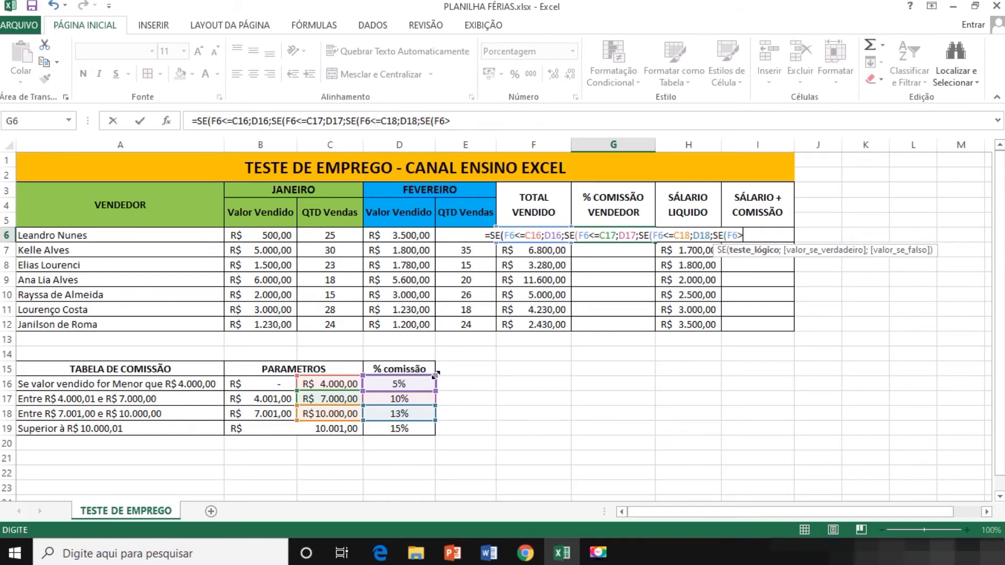
{"action": "left_click", "coordinate": [348, 424]}
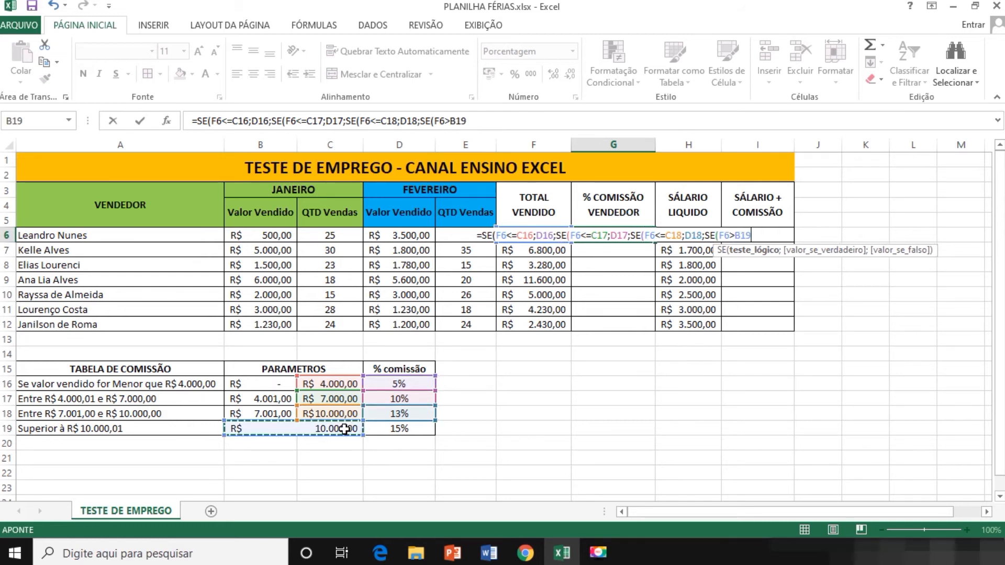
{"action": "type", "text": ";"}
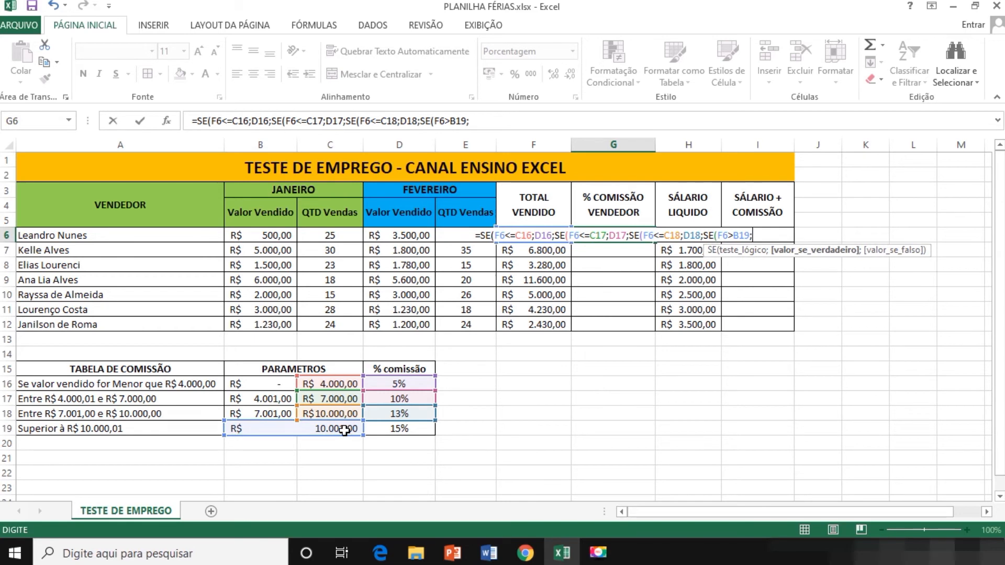
{"action": "left_click", "coordinate": [396, 428]}
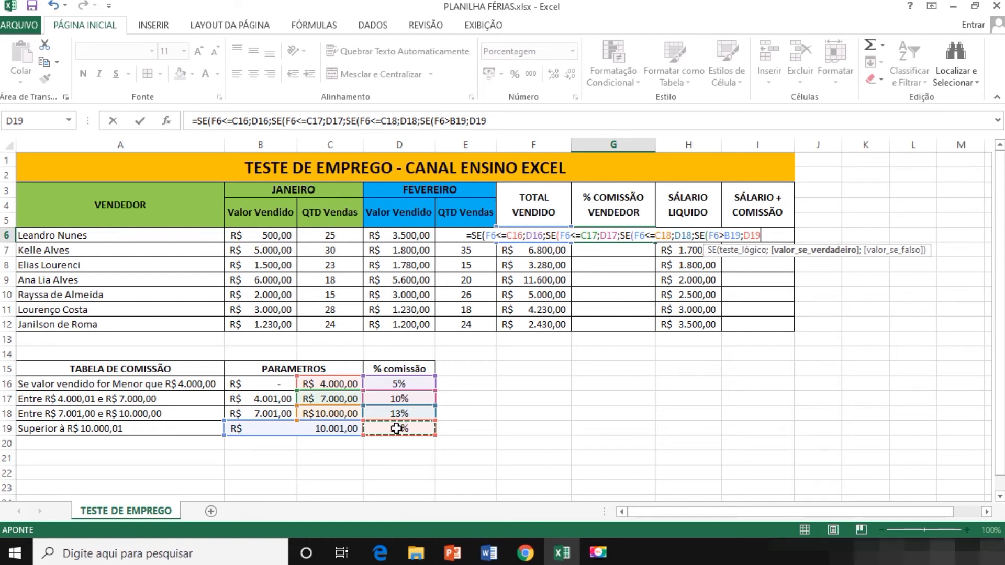
{"action": "type", "text": "))"}
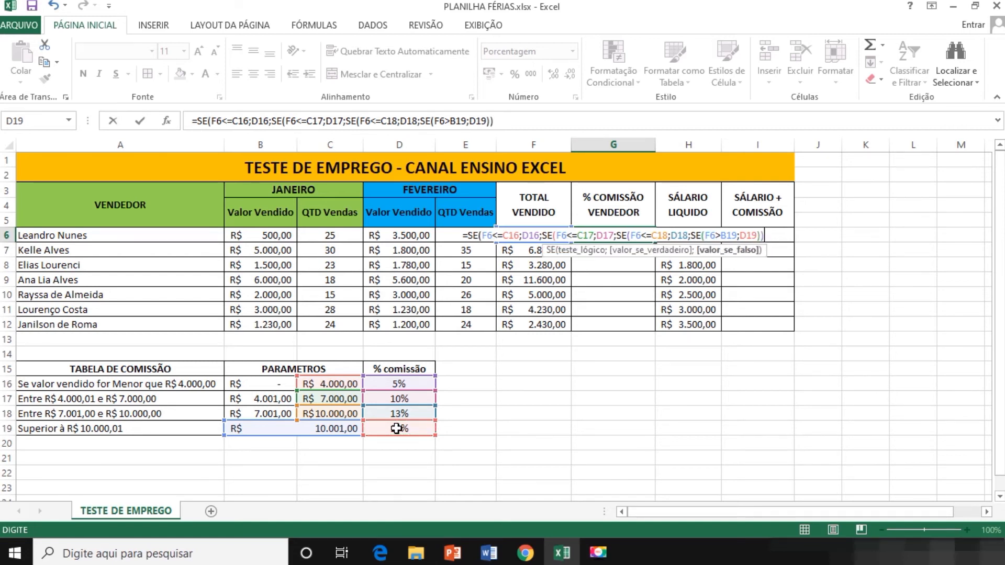
{"action": "type", "text": ")"}
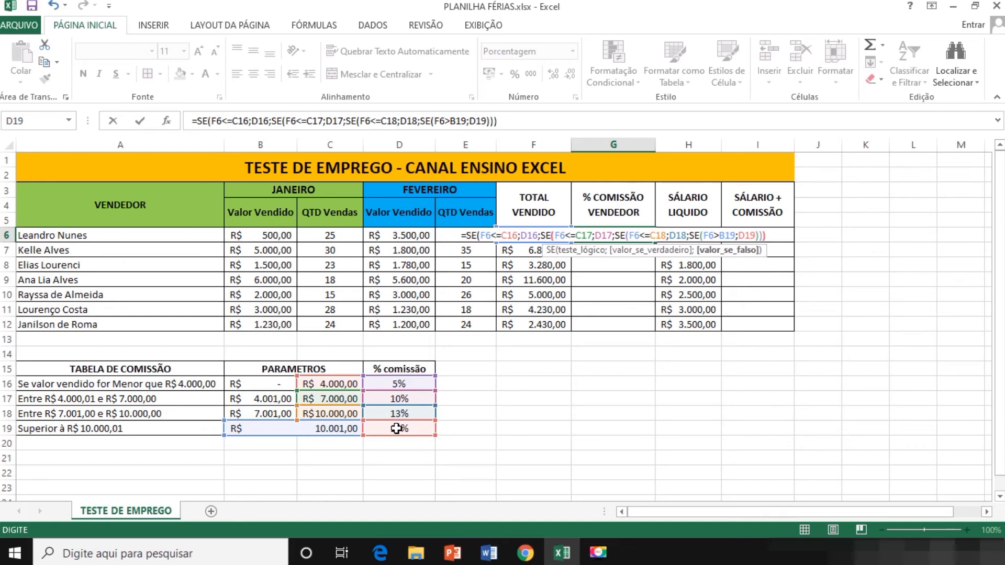
{"action": "type", "text": ")"}
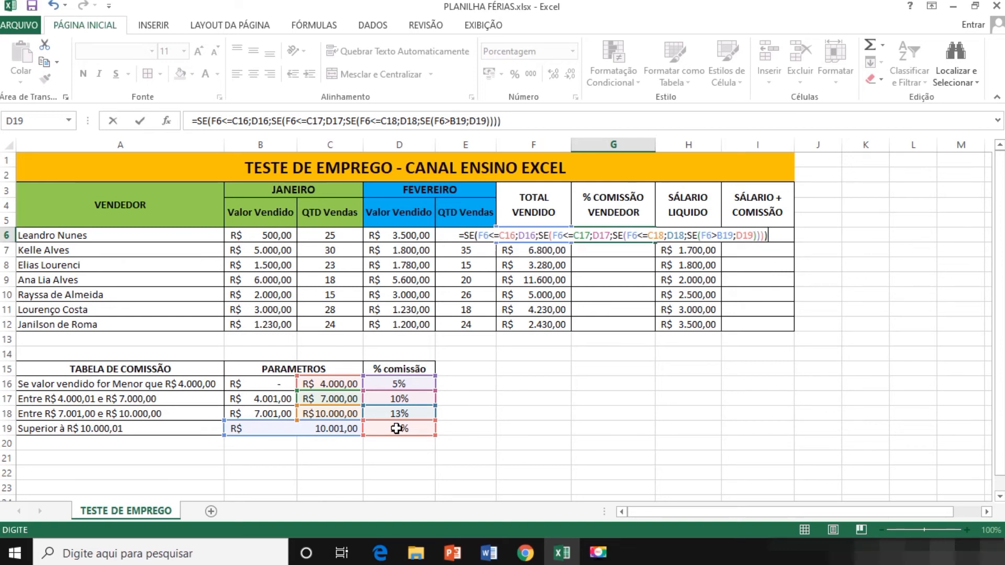
{"action": "key", "text": "Return"}
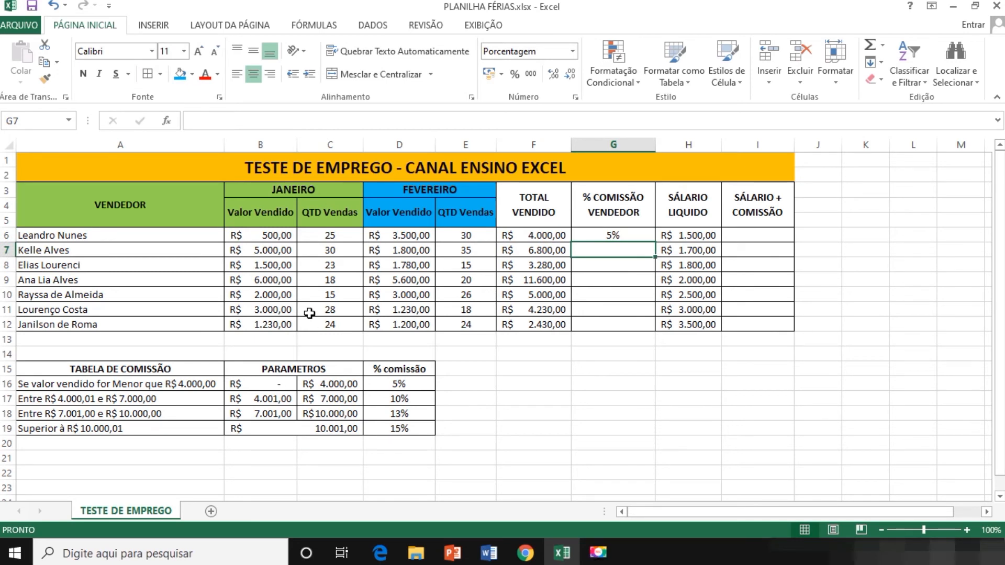
Set the January sales value in B6 to 7000 to test the highest commission tier.
{"action": "left_click", "coordinate": [628, 235]}
{"action": "left_click", "coordinate": [271, 236]}
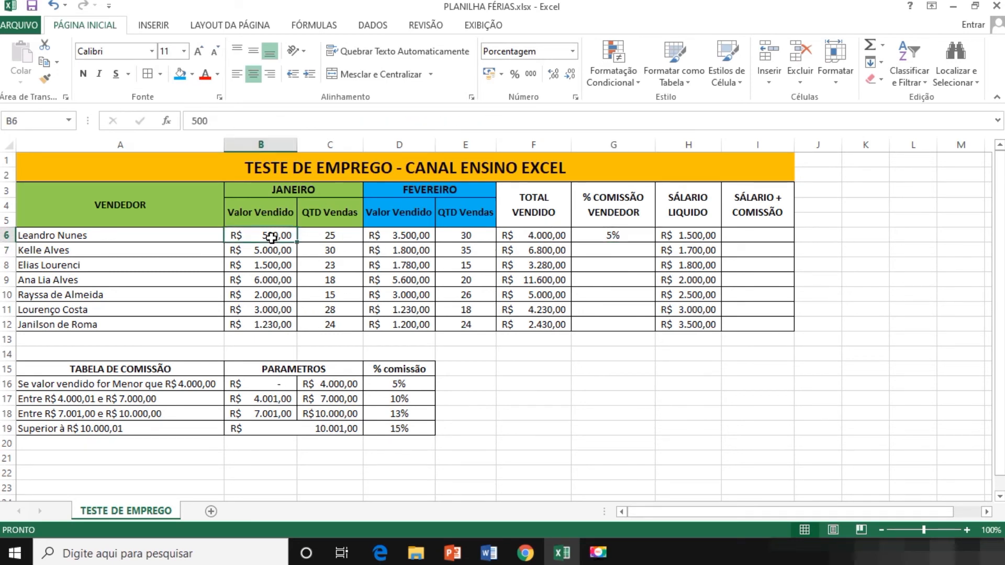
{"action": "type", "text": "7000"}
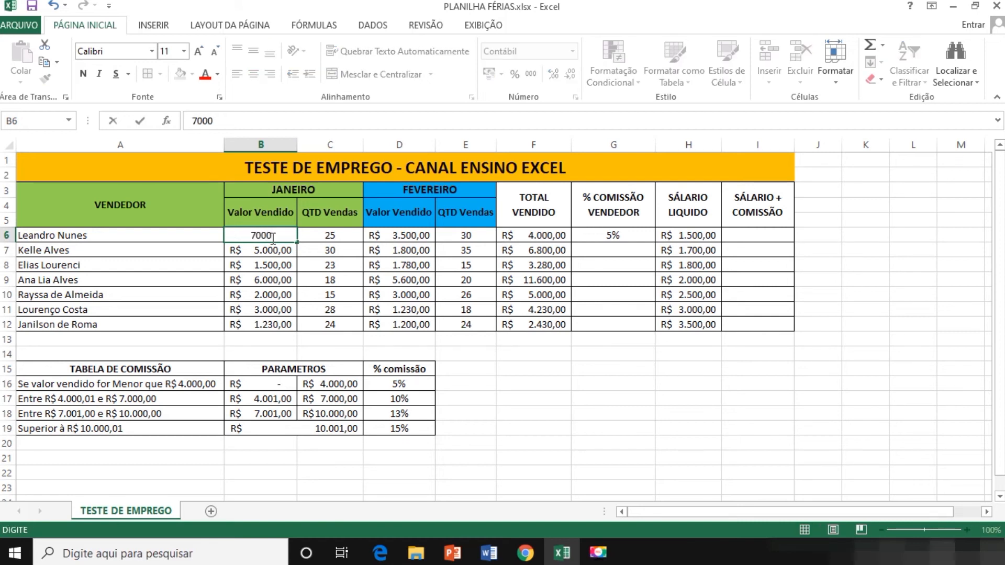
{"action": "key", "text": "Return"}
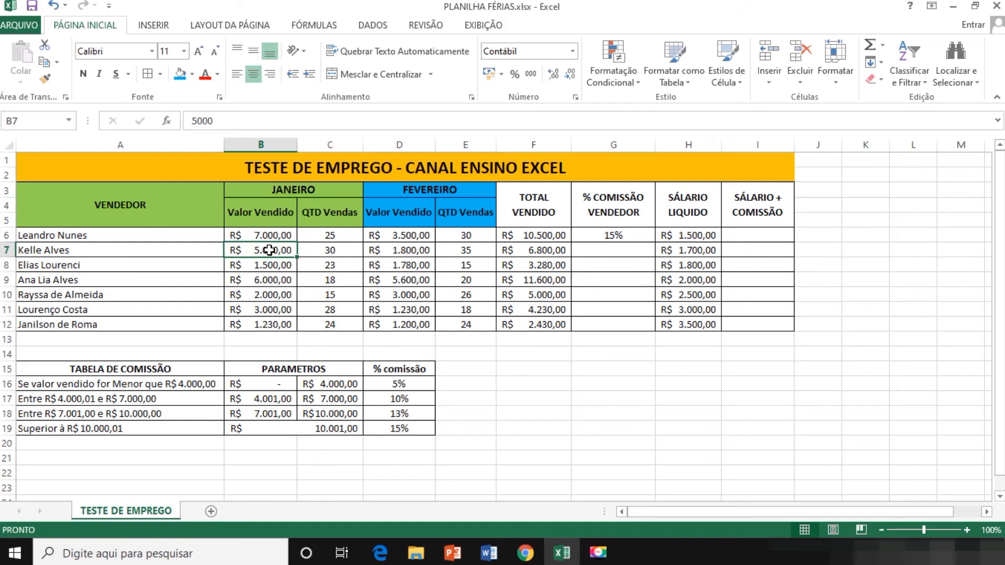
Set the January sales value in B6 to 5000 and check the commission in G6.
{"action": "left_click", "coordinate": [269, 235]}
{"action": "key", "text": "ctrl+z"}
{"action": "left_click", "coordinate": [644, 236]}
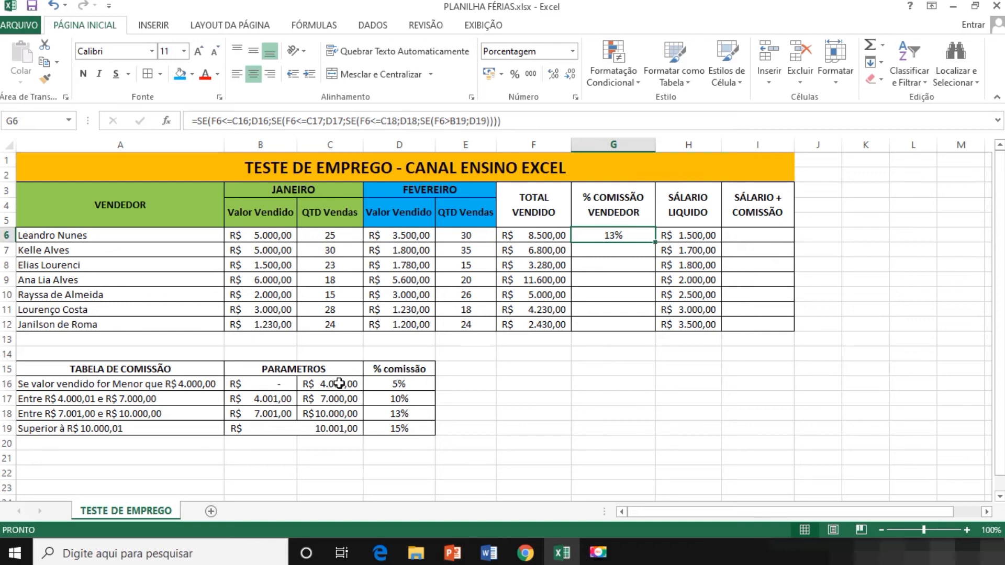
Compare the commission in G6 with the tier rows and limits in the commission table.
{"action": "left_click_drag", "start_coordinate": [55, 412], "coordinate": [397, 399]}
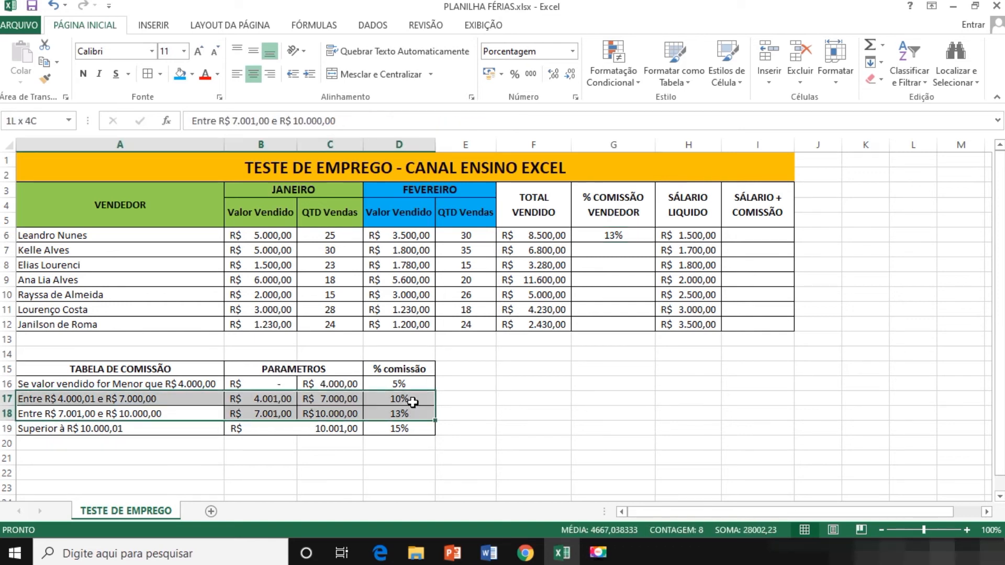
{"action": "left_click", "coordinate": [340, 384]}
{"action": "left_click", "coordinate": [342, 397]}
{"action": "left_click", "coordinate": [337, 414]}
{"action": "left_click", "coordinate": [340, 429]}
{"action": "left_click", "coordinate": [353, 382]}
{"action": "left_click", "coordinate": [607, 234]}
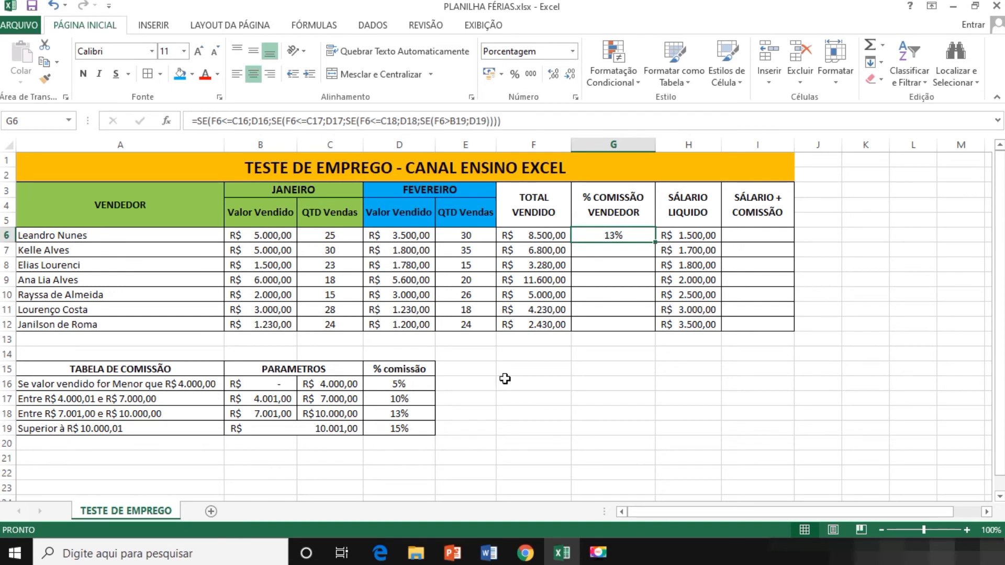
{"action": "left_click", "coordinate": [338, 390]}
{"action": "left_click", "coordinate": [334, 428]}
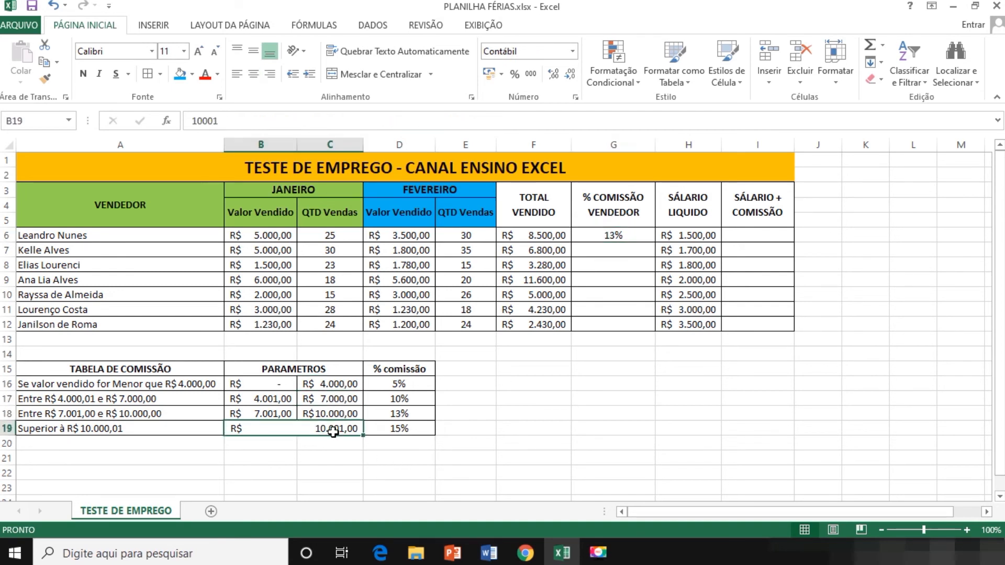
{"action": "left_click", "coordinate": [611, 235]}
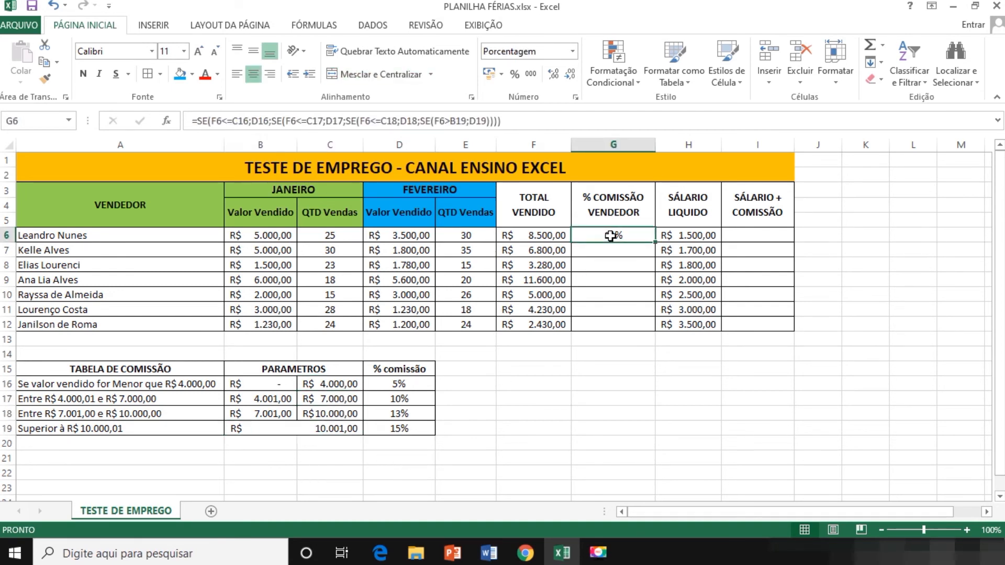
Review the logical tests and return values inside the nested SE formula in G6.
{"action": "double_click", "coordinate": [611, 236]}
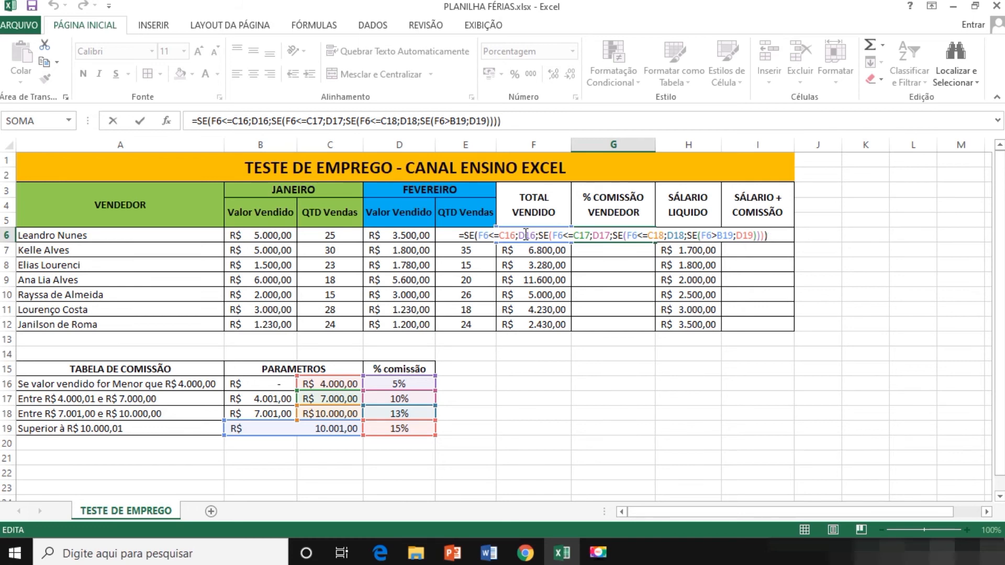
{"action": "left_click_drag", "start_coordinate": [526, 235], "coordinate": [600, 238]}
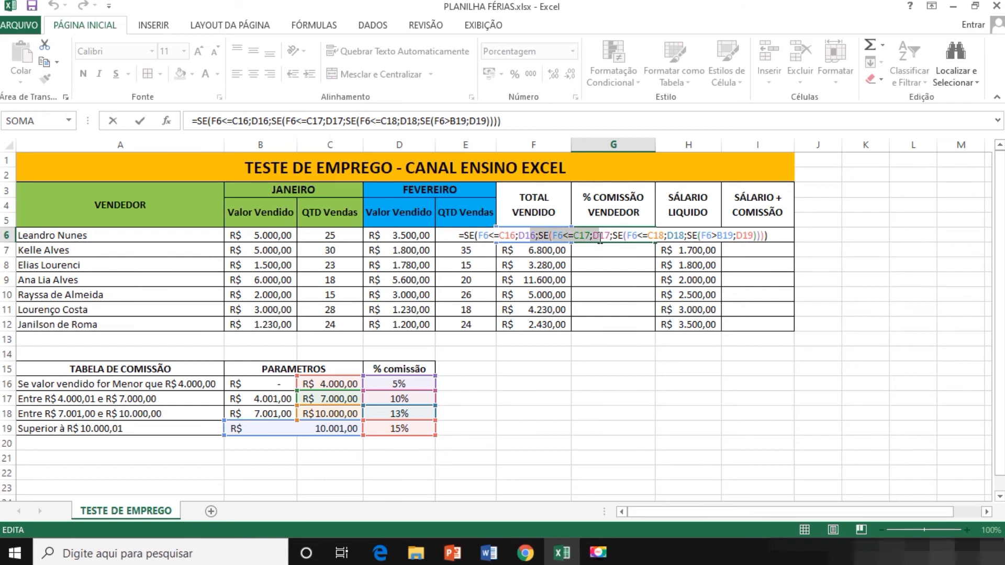
{"action": "left_click_drag", "start_coordinate": [478, 236], "coordinate": [520, 237]}
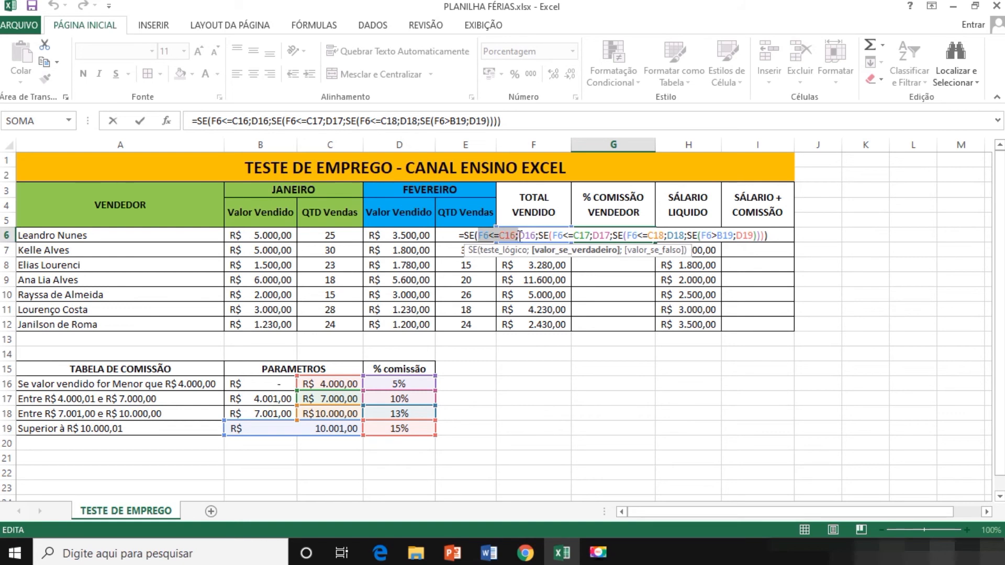
{"action": "key", "text": "Escape"}
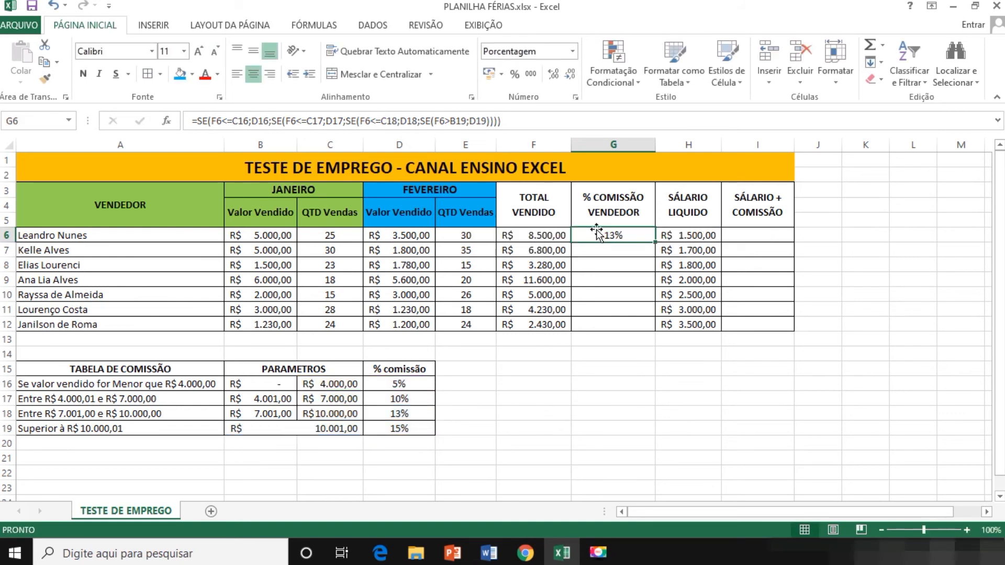
Fill the commission formula from G6 down to G12 and inspect the copies in G9:G12.
{"action": "left_click_drag", "start_coordinate": [655, 243], "coordinate": [654, 329]}
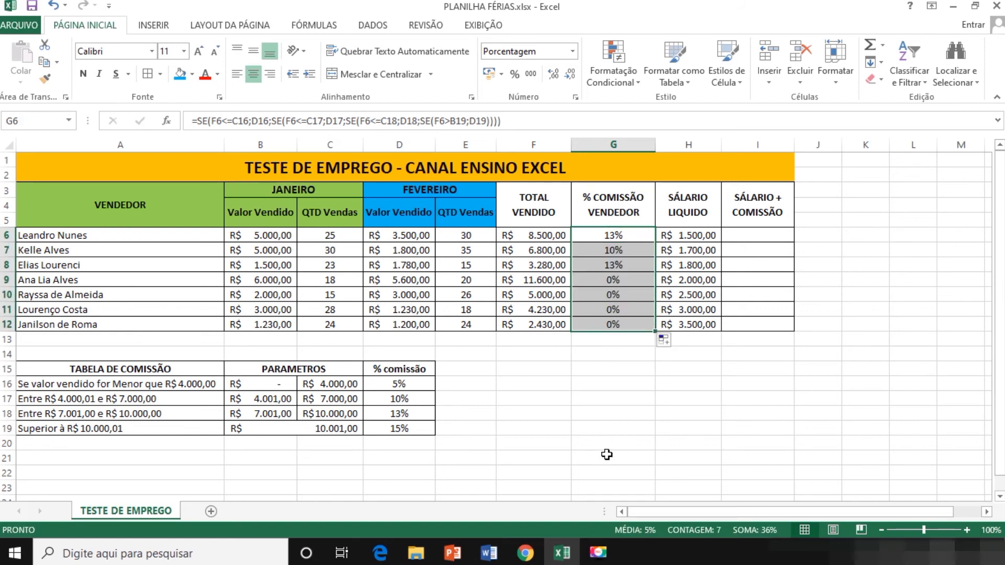
{"action": "left_click", "coordinate": [634, 278]}
{"action": "left_click_drag", "start_coordinate": [634, 315], "coordinate": [634, 323]}
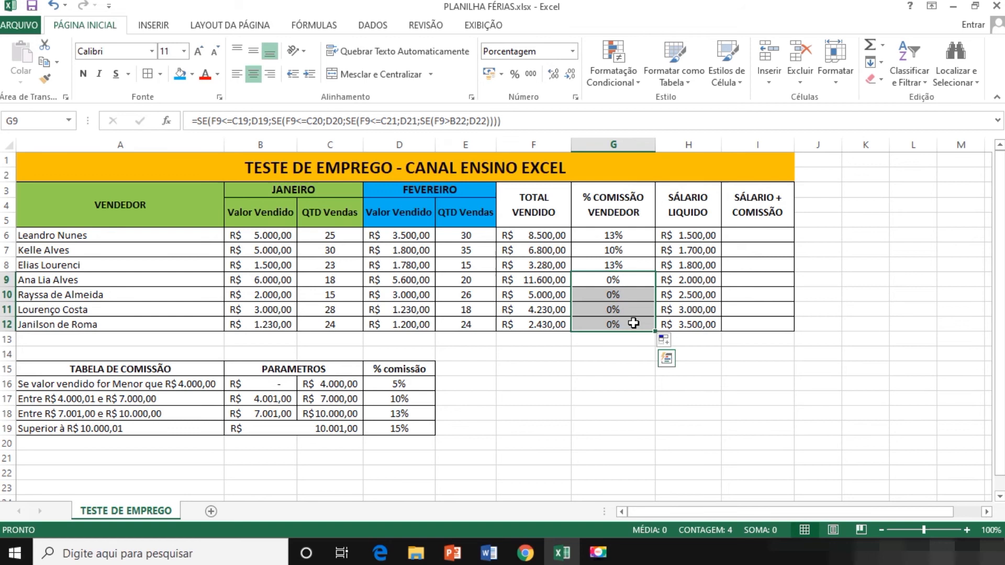
Make the references C16, D16, C17 and D17 absolute in the G6 commission formula.
{"action": "left_click", "coordinate": [640, 239]}
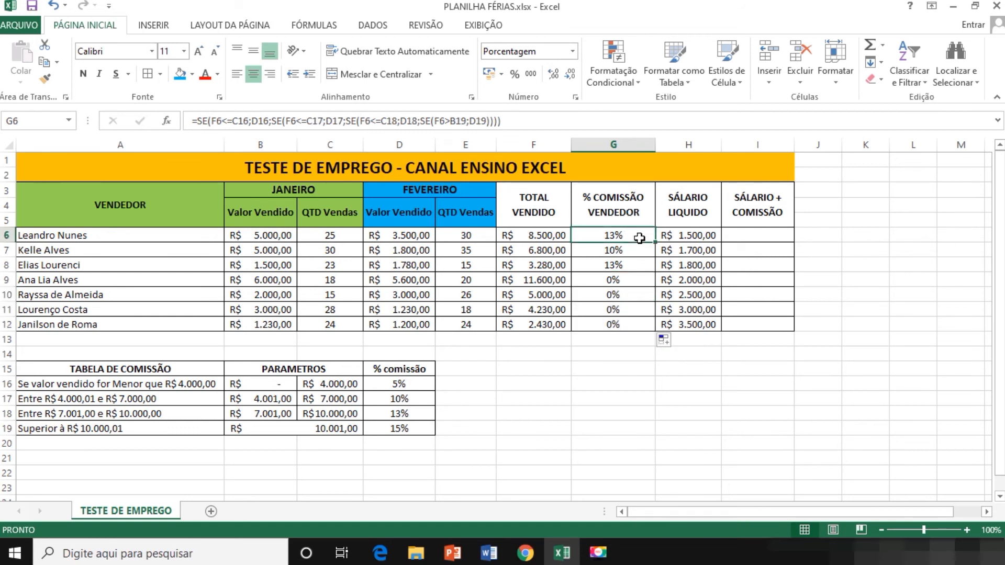
{"action": "key", "text": "F2"}
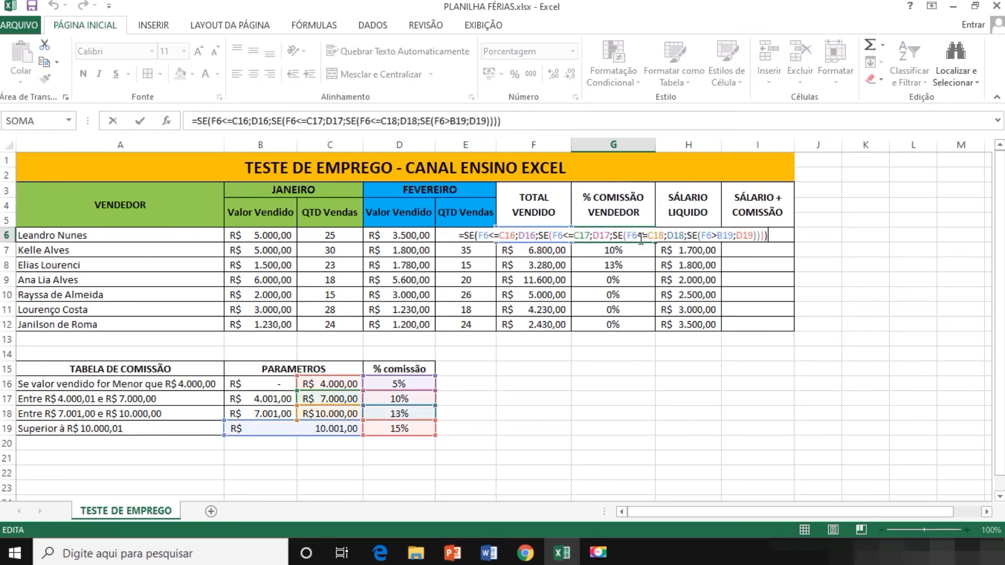
{"action": "left_click", "coordinate": [517, 234]}
{"action": "key", "text": "F4"}
{"action": "left_click", "coordinate": [540, 234]}
{"action": "key", "text": "F4"}
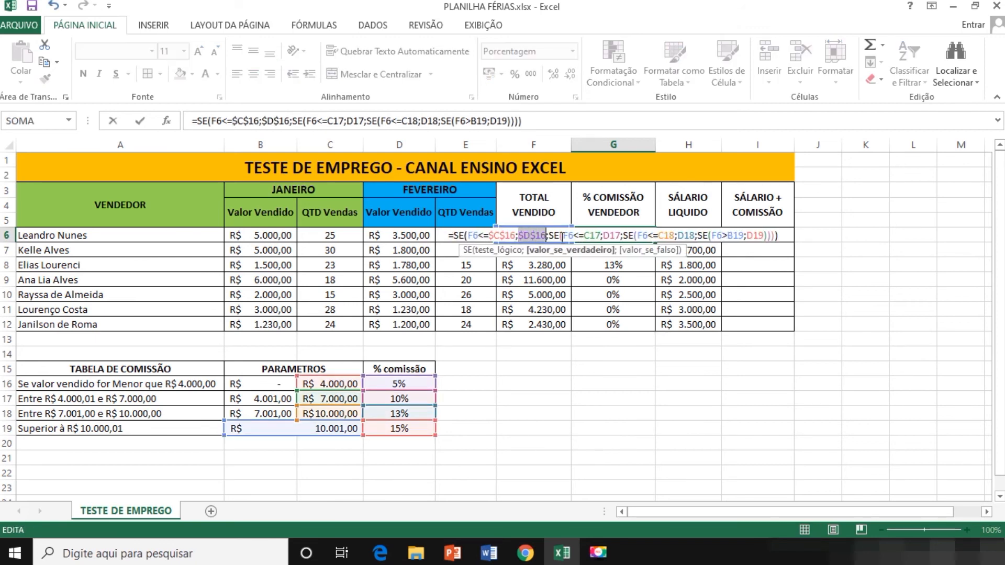
{"action": "left_click", "coordinate": [600, 234]}
{"action": "key", "text": "F4"}
{"action": "double_click", "coordinate": [617, 235]}
{"action": "key", "text": "F4"}
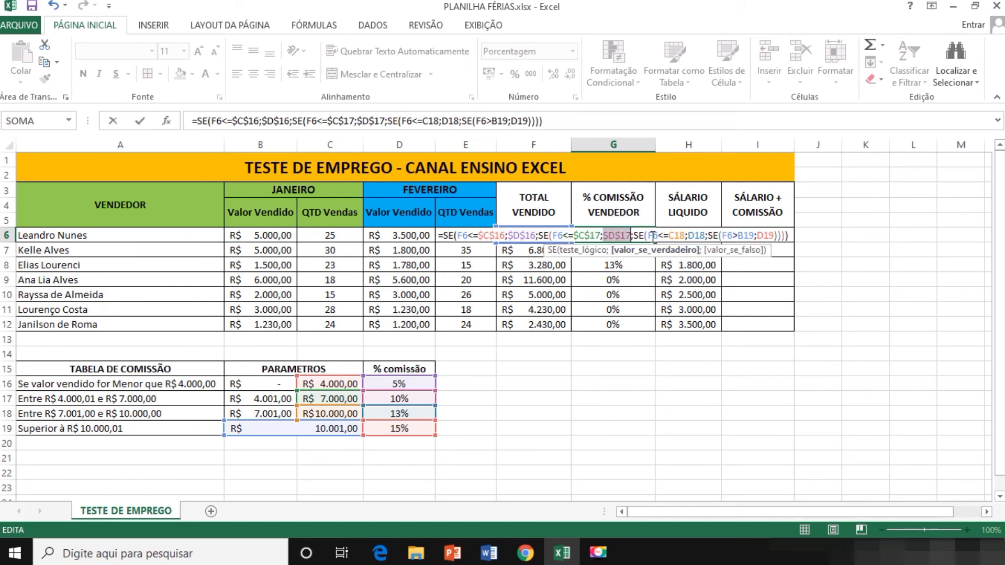
Make C18, D18, B19 and D19 absolute in the G6 formula, and fill it down to G12.
{"action": "left_click_drag", "start_coordinate": [684, 235], "coordinate": [661, 231]}
{"action": "key", "text": "F4"}
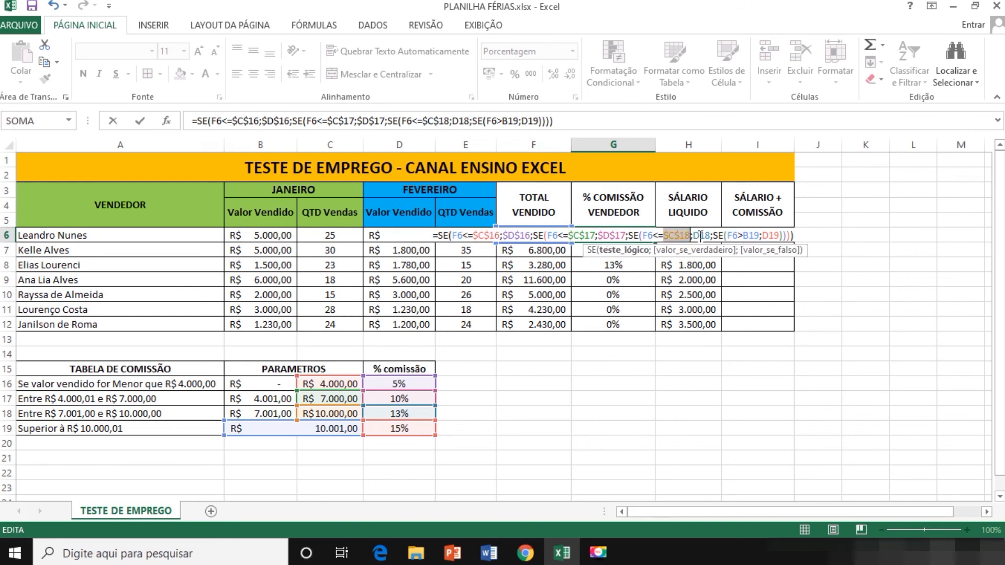
{"action": "double_click", "coordinate": [713, 235]}
{"action": "key", "text": "F4"}
{"action": "double_click", "coordinate": [767, 235]}
{"action": "key", "text": "F4"}
{"action": "left_click_drag", "start_coordinate": [788, 235], "coordinate": [773, 235]}
{"action": "key", "text": "F4"}
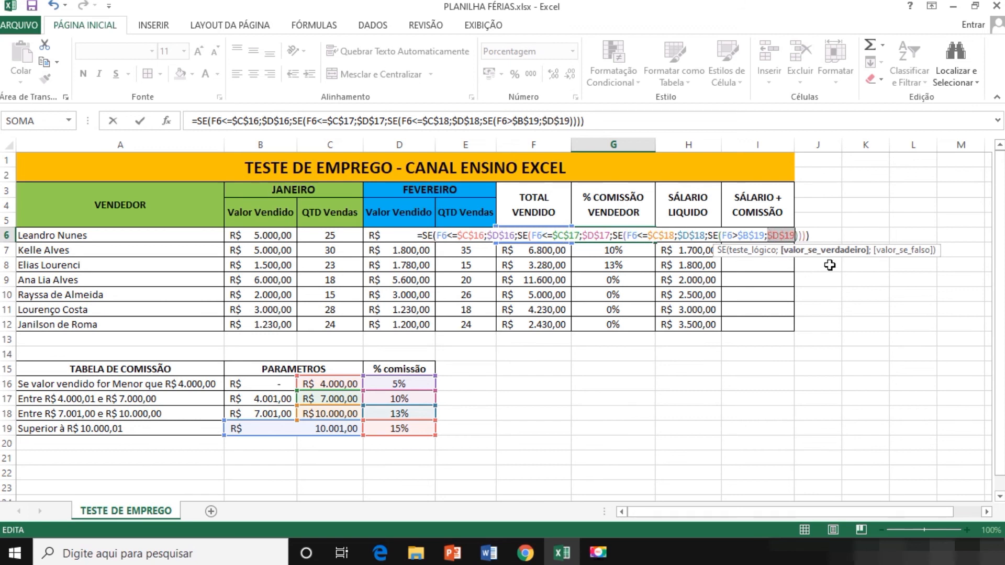
{"action": "key", "text": "Return"}
{"action": "left_click", "coordinate": [610, 235]}
{"action": "left_click_drag", "start_coordinate": [655, 243], "coordinate": [654, 329]}
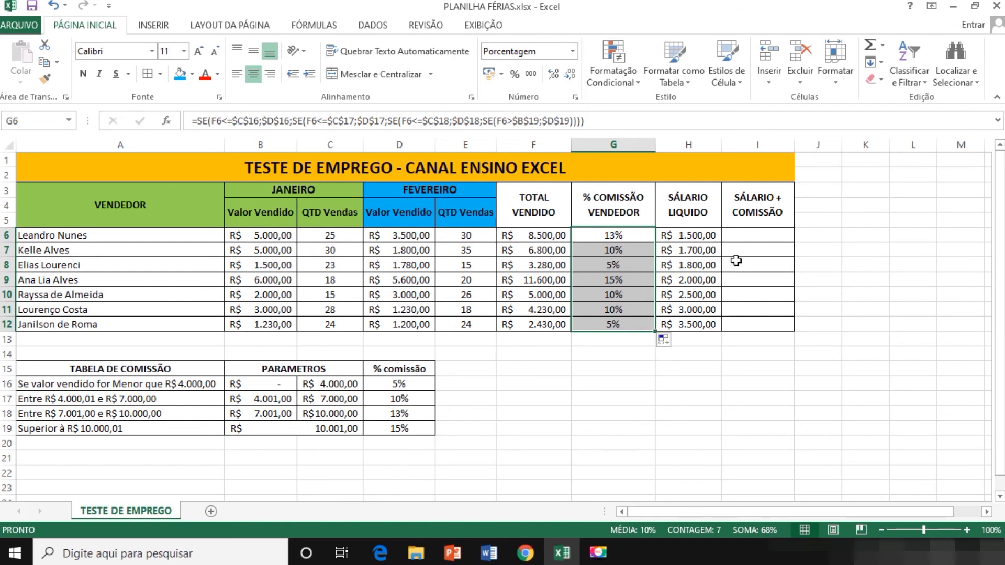
Calculate the first vendor's salary plus commission in I6 with the formula =H6+(H6*G6).
{"action": "left_click", "coordinate": [737, 230]}
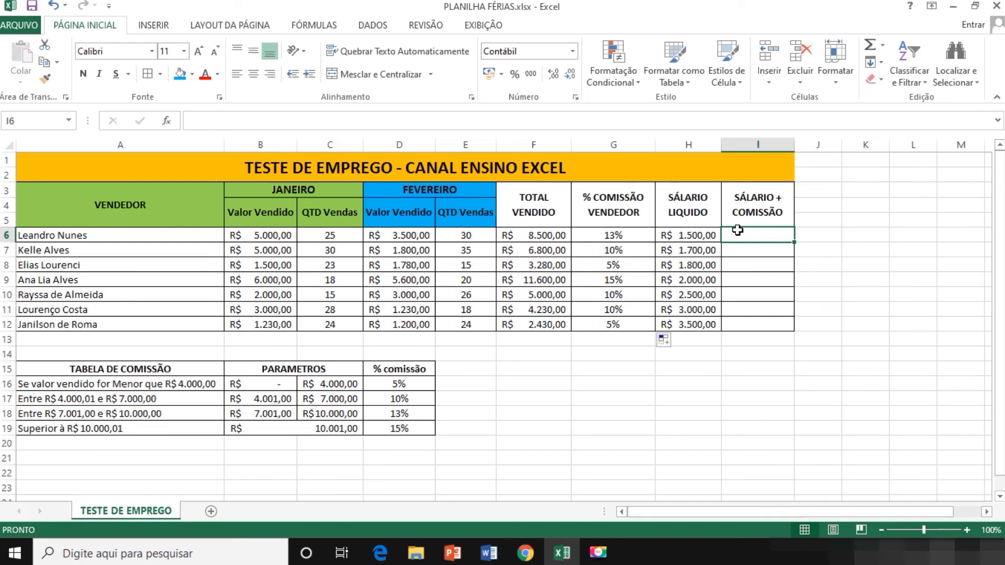
{"action": "type", "text": "="}
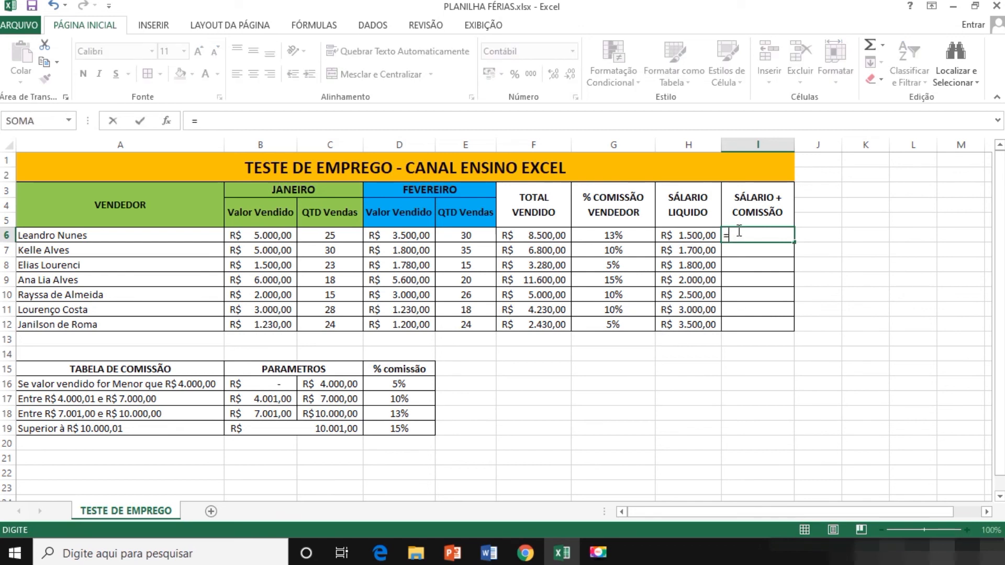
{"action": "left_click", "coordinate": [697, 241]}
{"action": "type", "text": "+("}
{"action": "left_click", "coordinate": [697, 241]}
{"action": "type", "text": "*"}
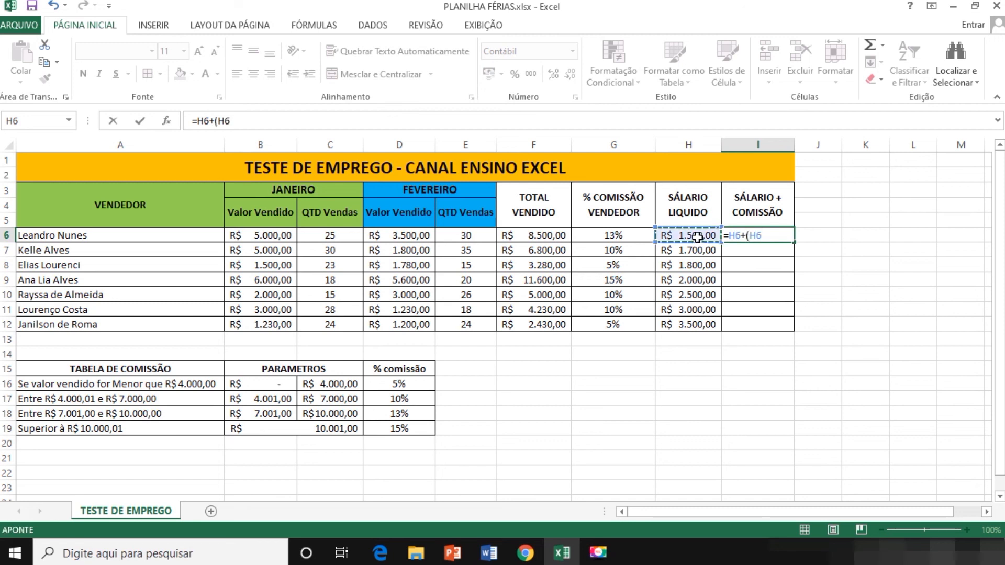
{"action": "left_click", "coordinate": [644, 237]}
{"action": "type", "text": ")"}
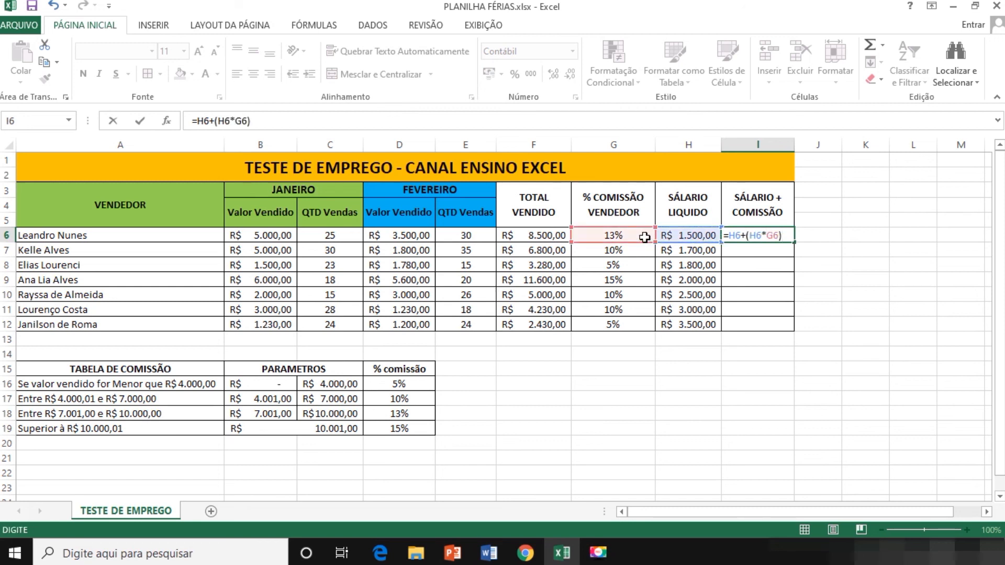
{"action": "key", "text": "Return"}
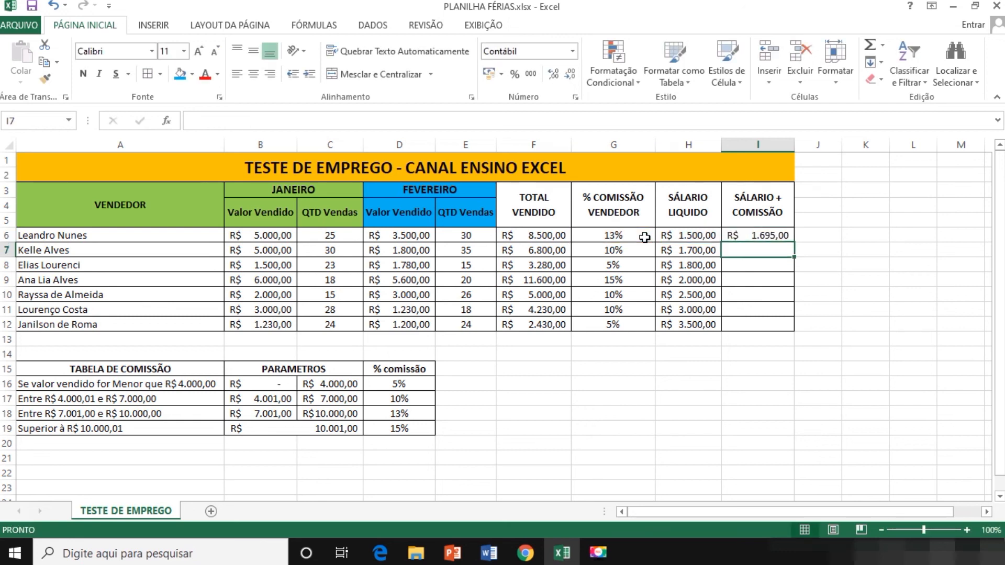
Review the (H6*G6) part of the salary plus commission formula in I6, and fill the formula down to I12.
{"action": "left_click", "coordinate": [752, 236]}
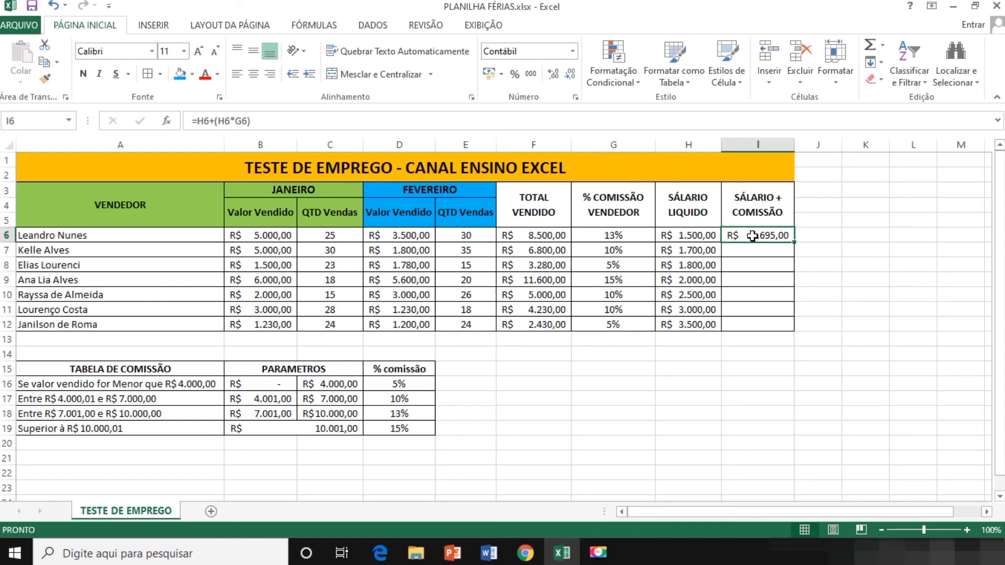
{"action": "double_click", "coordinate": [752, 236]}
{"action": "left_click_drag", "start_coordinate": [746, 236], "coordinate": [791, 236]}
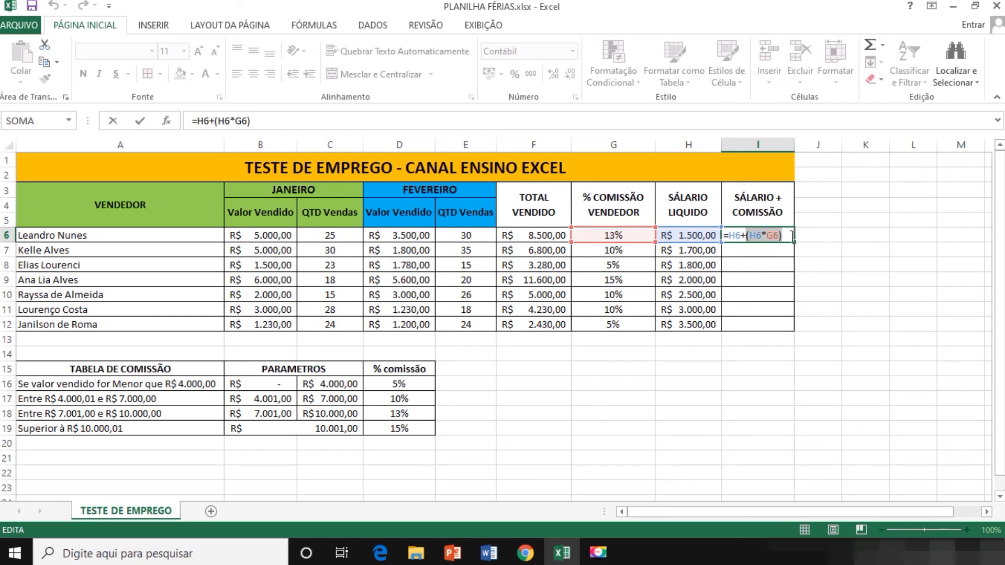
{"action": "key", "text": "Return"}
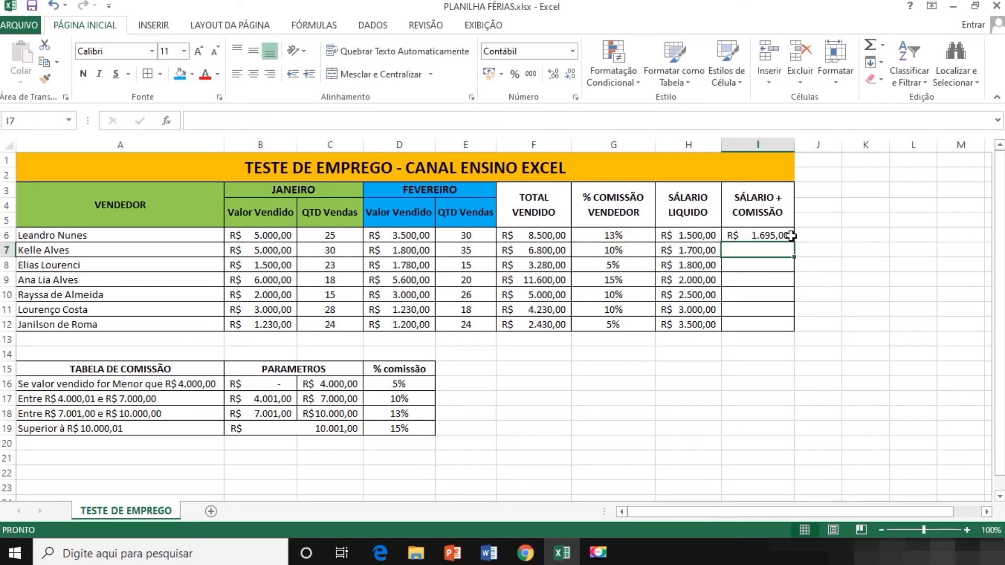
{"action": "left_click", "coordinate": [788, 236]}
{"action": "left_click_drag", "start_coordinate": [794, 243], "coordinate": [792, 326]}
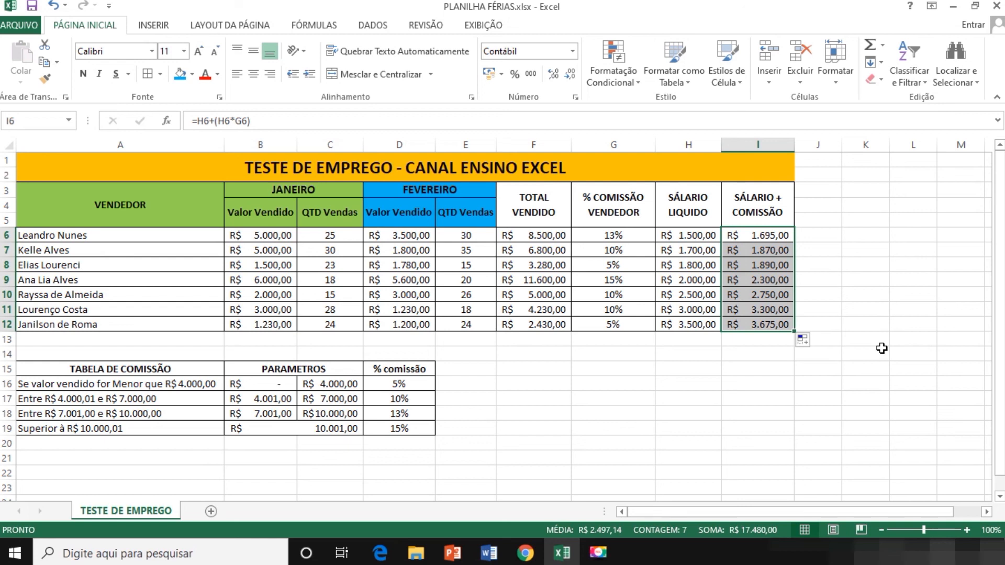
{"action": "left_click", "coordinate": [657, 448]}
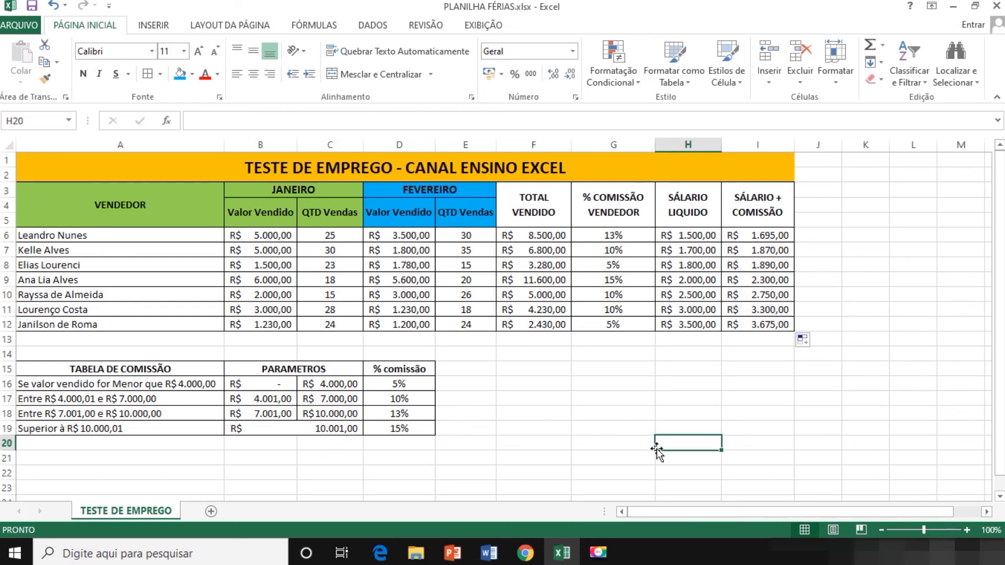